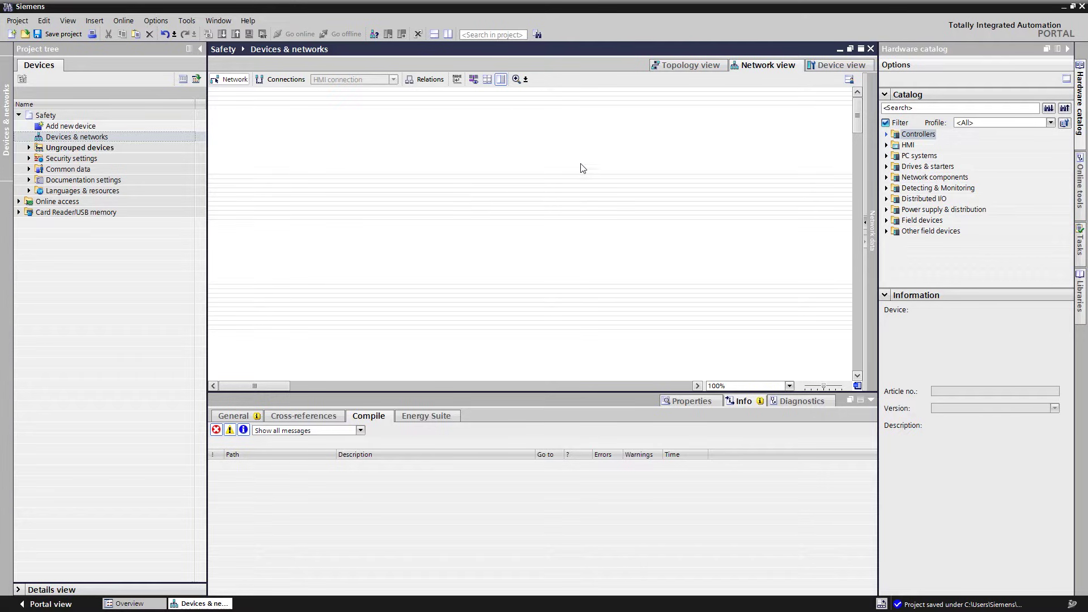
# Add a CPU 1212FC DC/DC/DC (6ES7 212-1AF40-0XB0) to the network as PLC_1 and open its device view
pyautogui.click(886, 134)
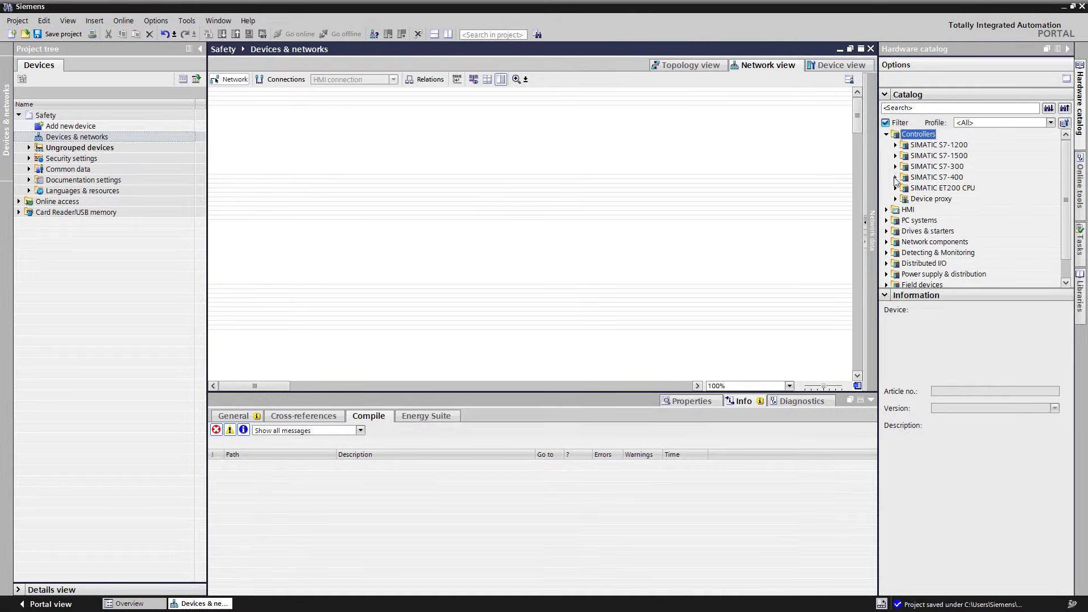
pyautogui.click(895, 146)
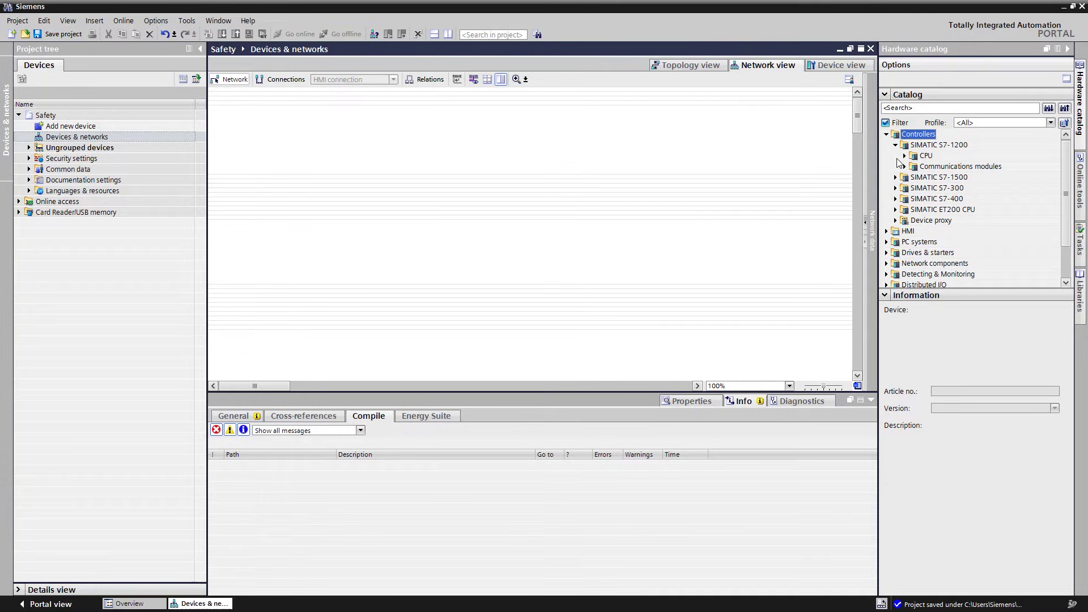
pyautogui.click(905, 156)
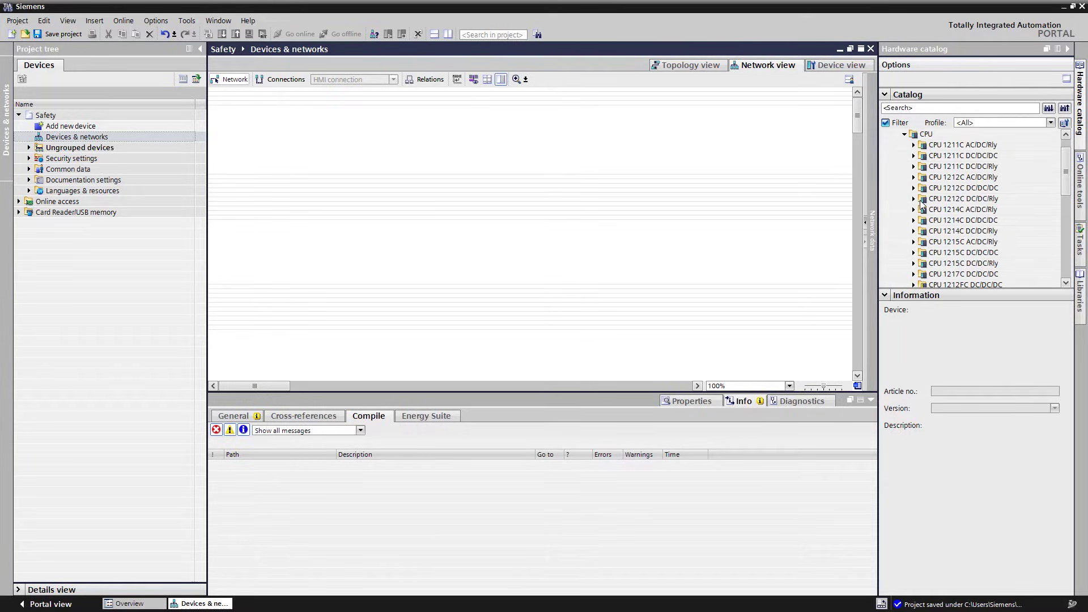
pyautogui.scroll(-2, 927, 228)
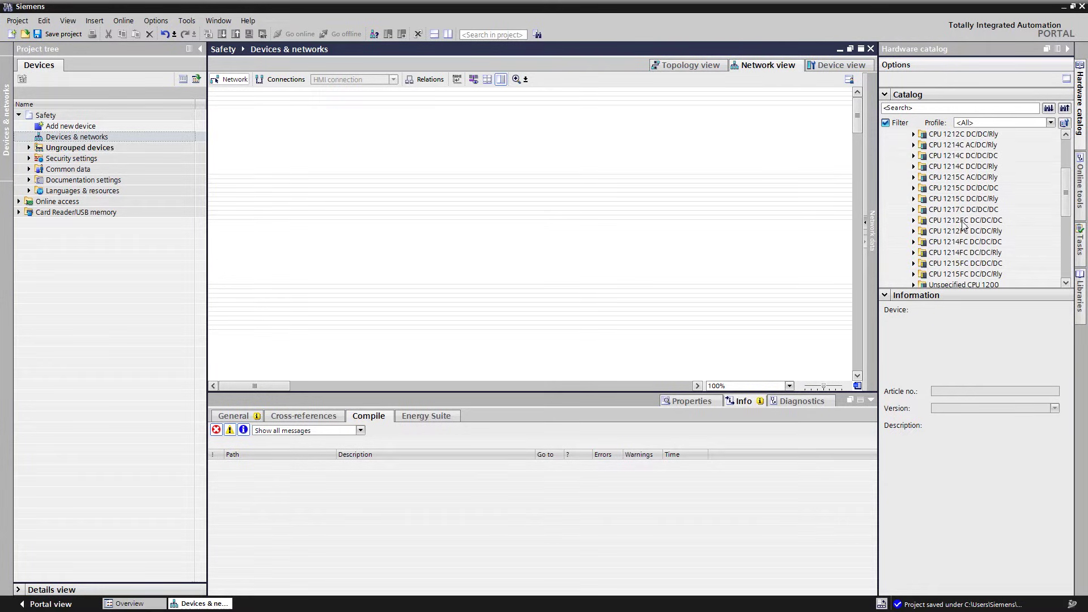
pyautogui.click(914, 220)
pyautogui.click(938, 231)
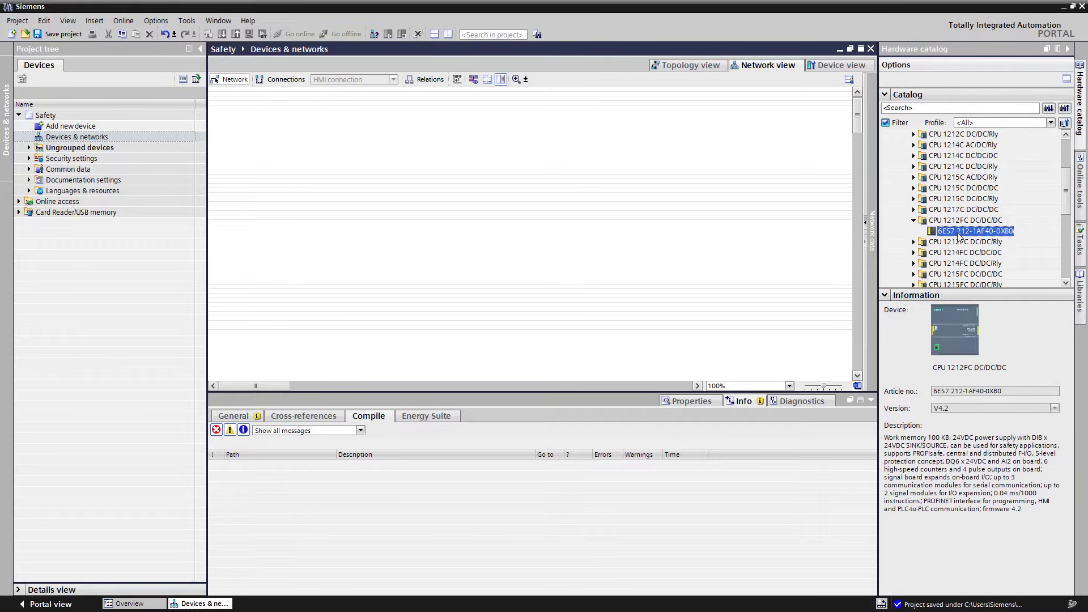
pyautogui.moveTo(958, 235); pyautogui.dragTo(399, 137)
pyautogui.doubleClick(433, 134)
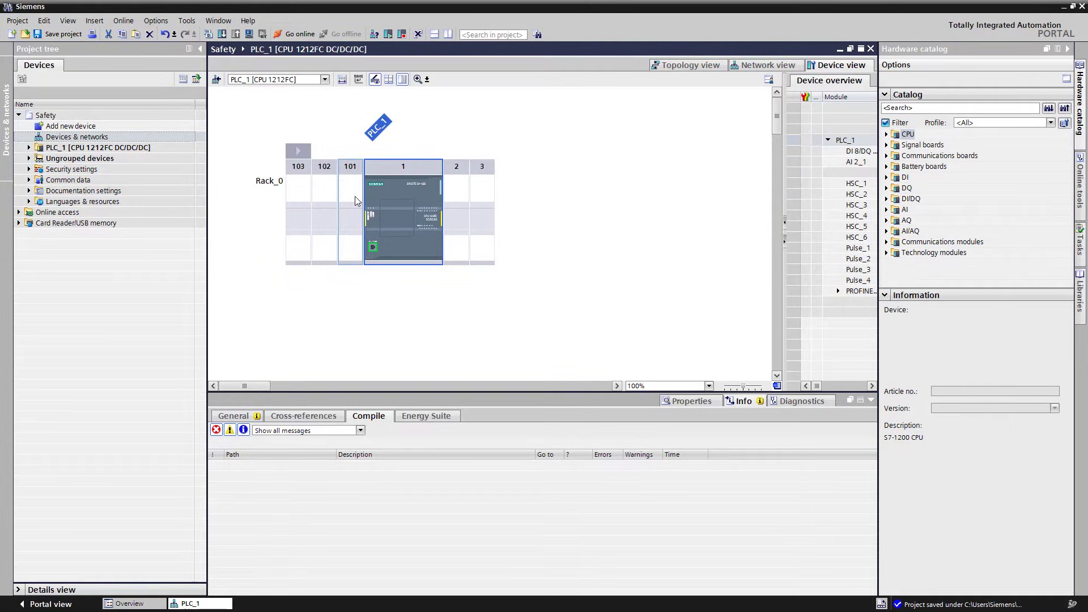
# Insert the F-DI 8/16x24VDC module (6ES7 226-6BA32-0XB0) into rack slot 2
pyautogui.click(886, 177)
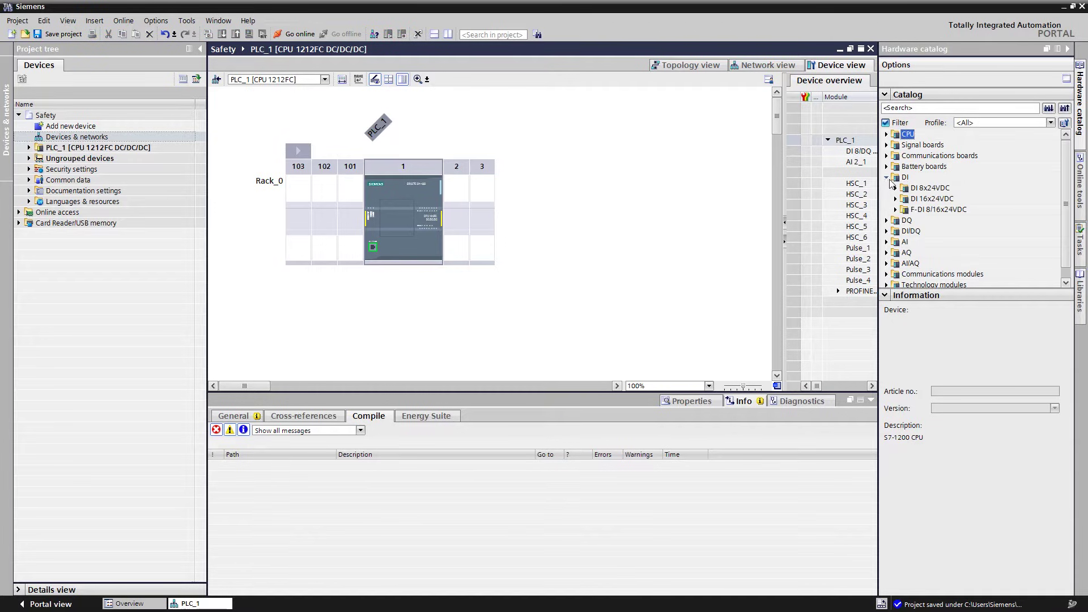
pyautogui.click(896, 209)
pyautogui.moveTo(927, 220); pyautogui.dragTo(506, 189)
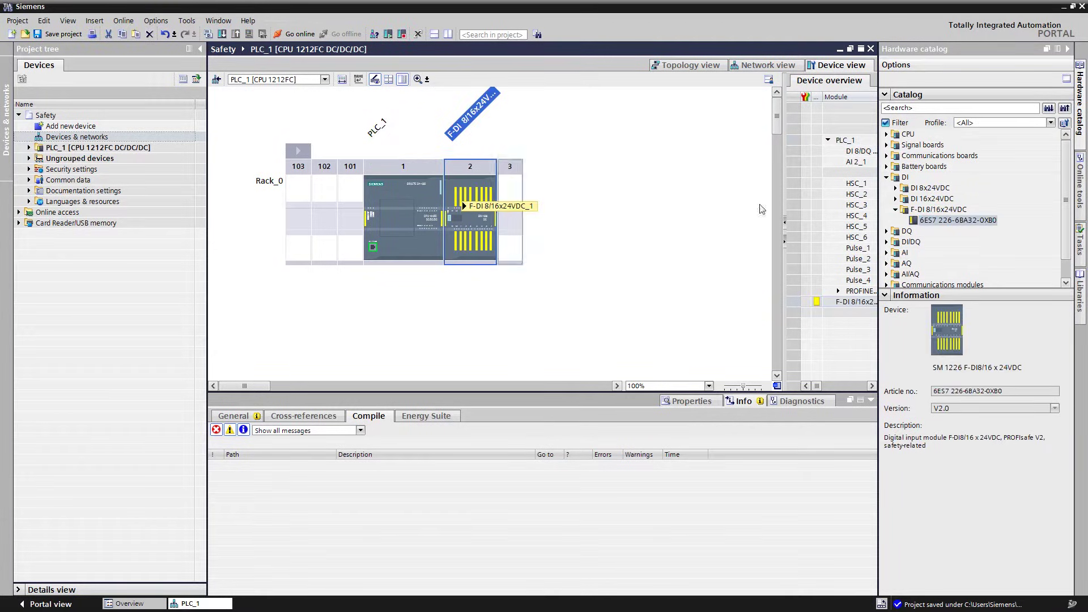
# Add the F-DQ 4x24VDC module (6ES7 226-6DA32-0XB0) to rack slot 3
pyautogui.click(886, 231)
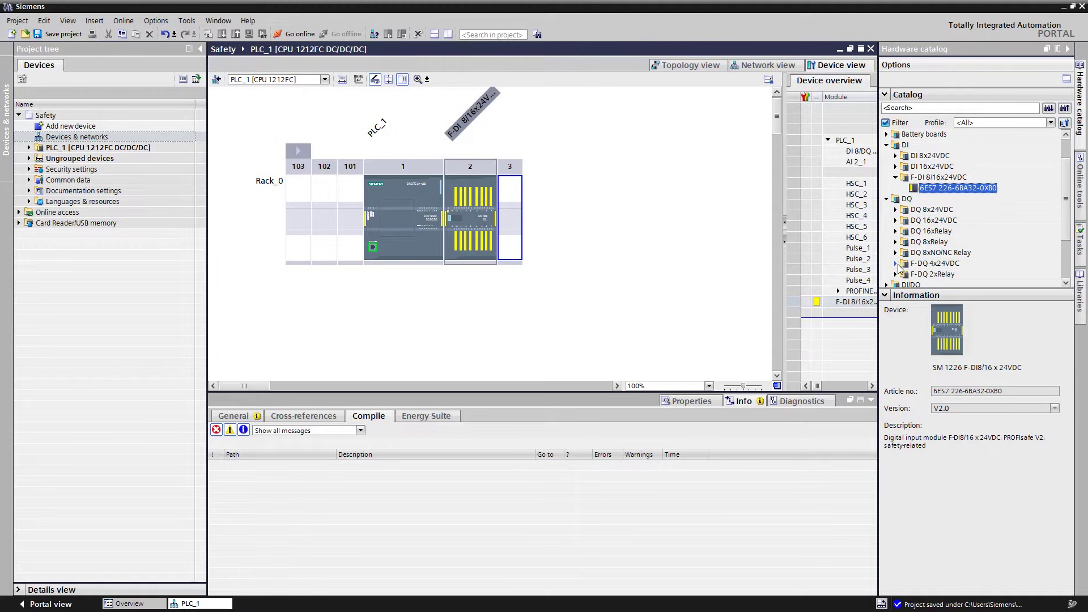
pyautogui.click(896, 263)
pyautogui.doubleClick(943, 274)
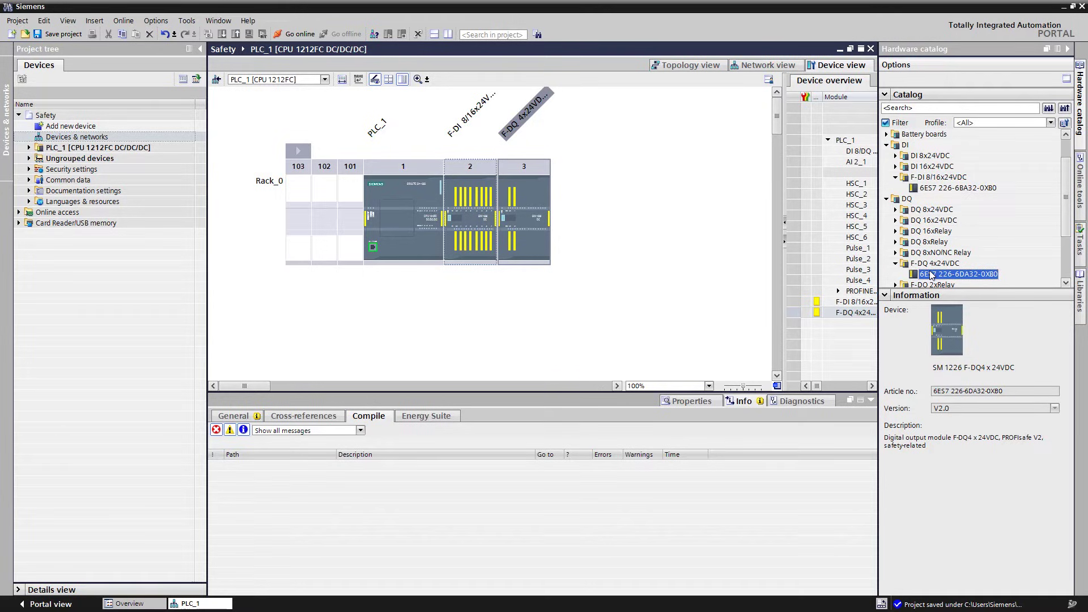
pyautogui.click(469, 196)
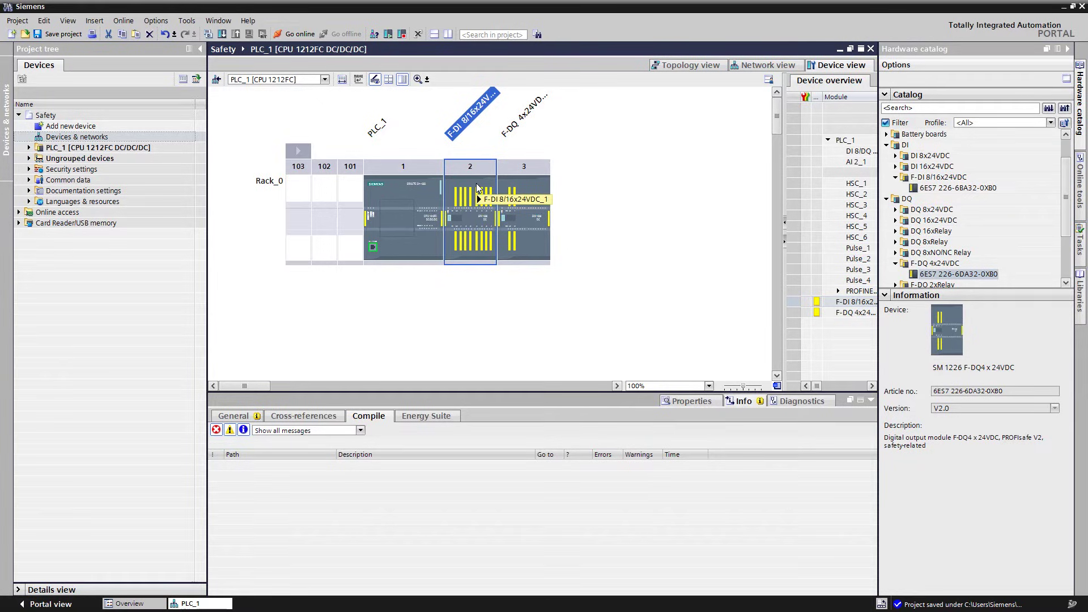
pyautogui.moveTo(478, 187)
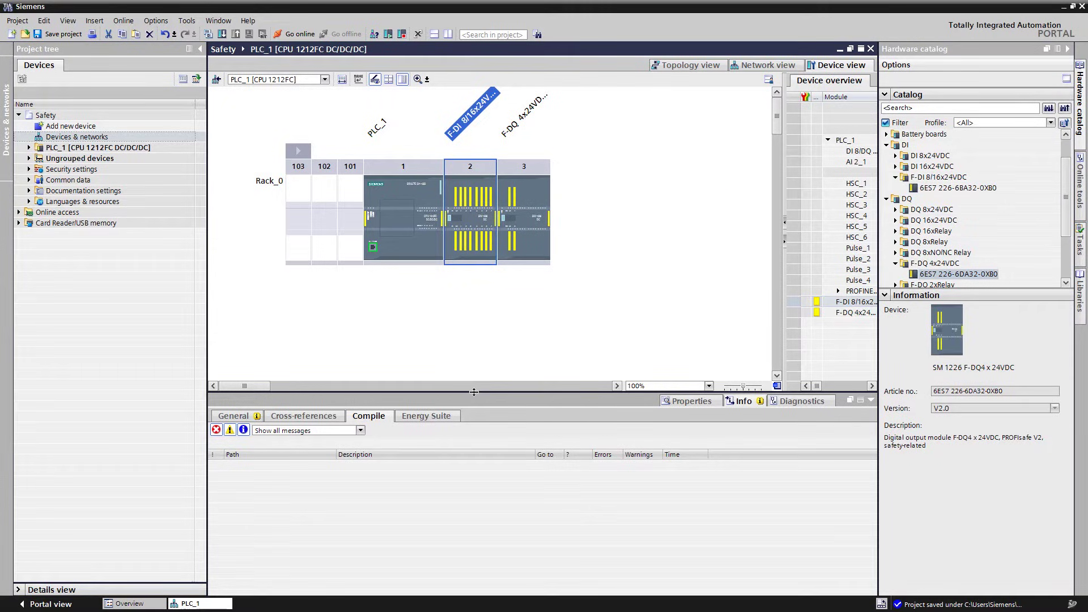
# Show the F-DI module's General properties, expanded down to DI Channel parameters and Channel 0, 8
pyautogui.moveTo(473, 394); pyautogui.dragTo(478, 287)
pyautogui.click(683, 294)
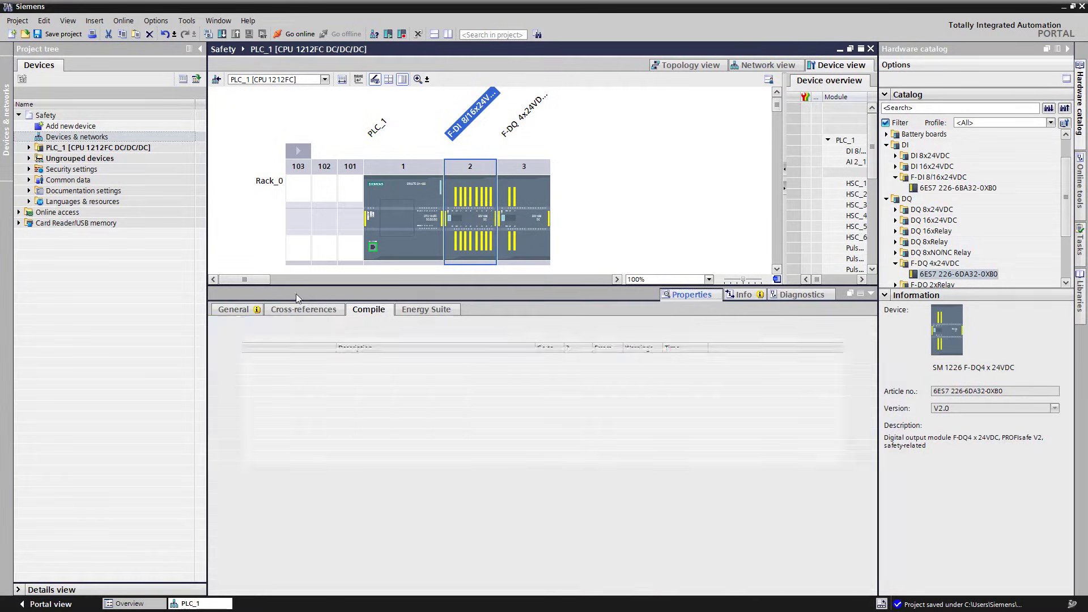
pyautogui.click(243, 313)
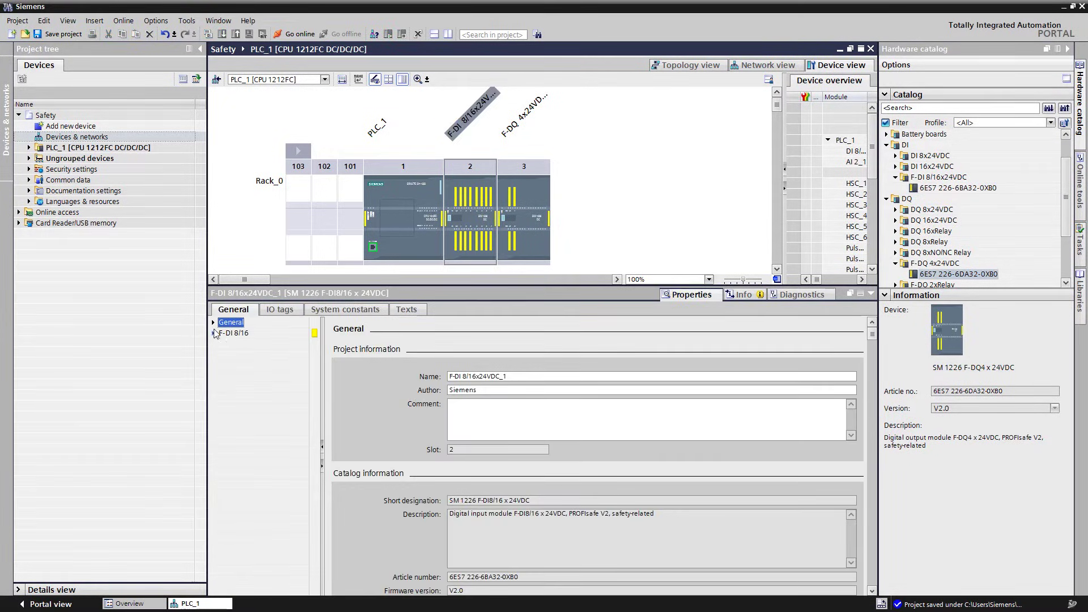
pyautogui.click(222, 354)
pyautogui.click(231, 364)
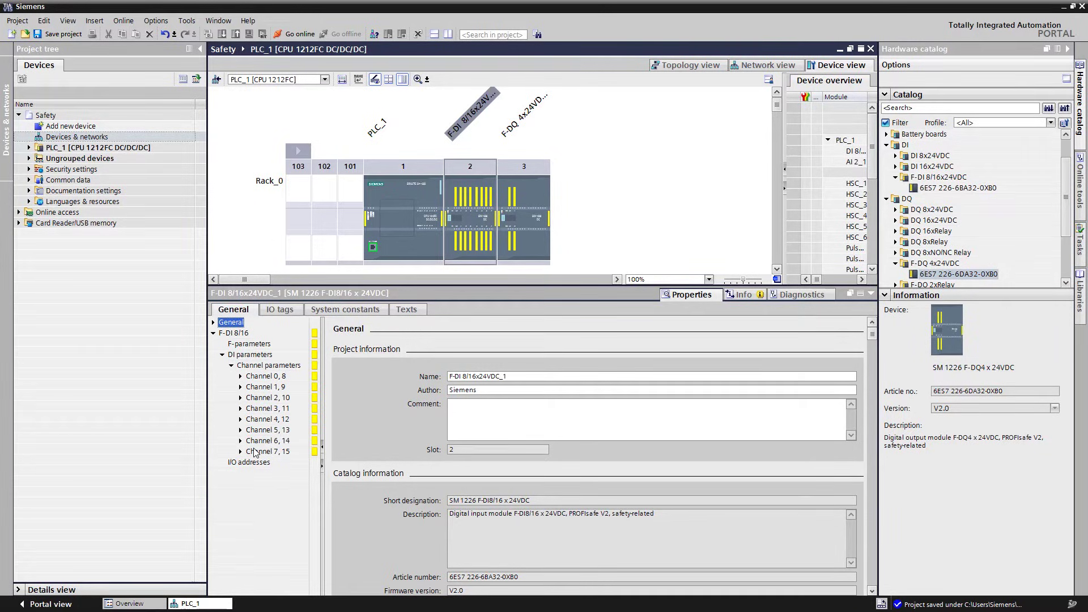
pyautogui.click(240, 376)
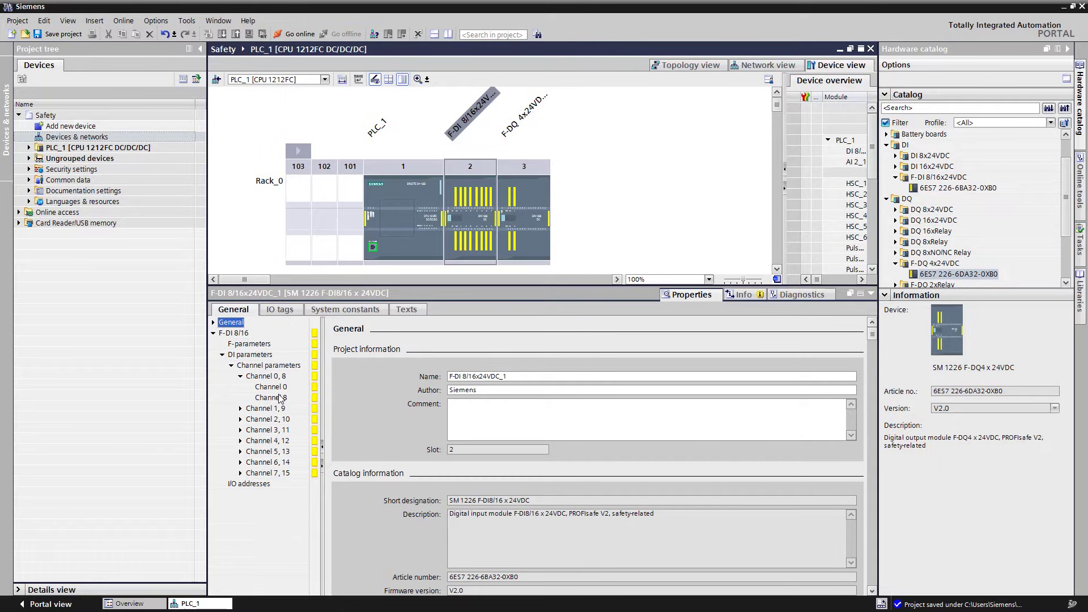
# Give Channel 0, 8 1oo2 evaluation, 100 ms discrepancy time, and Internal sensor supply for Channel 0
pyautogui.click(266, 376)
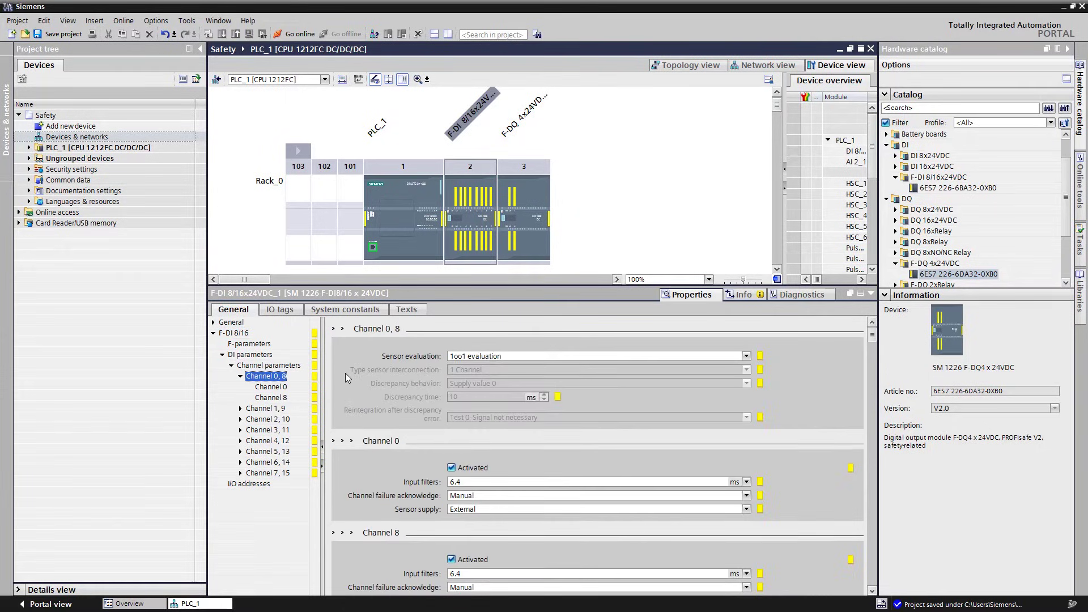
pyautogui.click(482, 356)
pyautogui.click(482, 376)
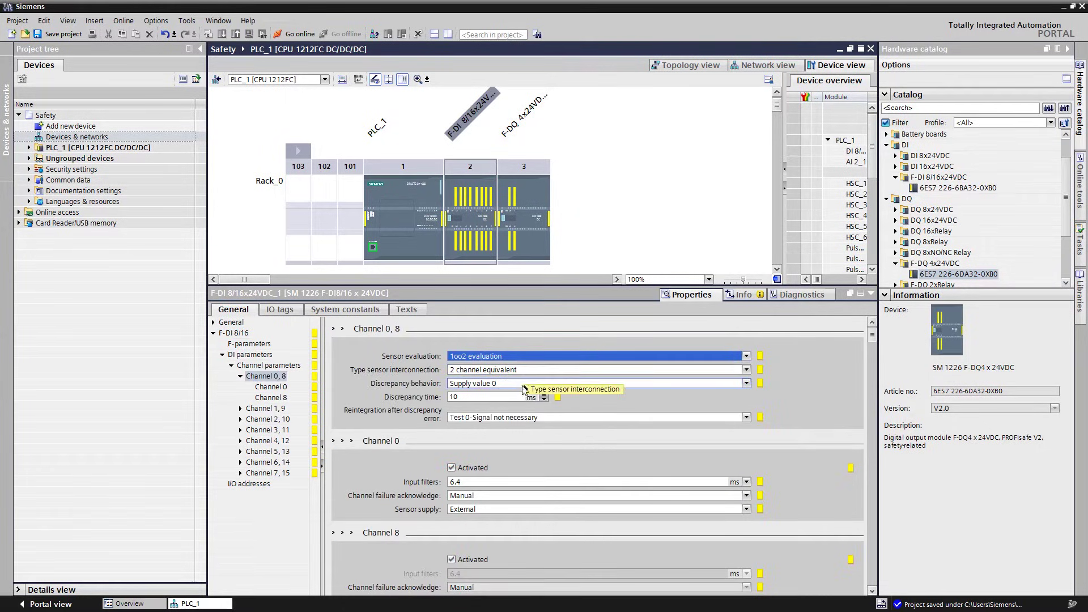
pyautogui.click(464, 396)
pyautogui.write('0')
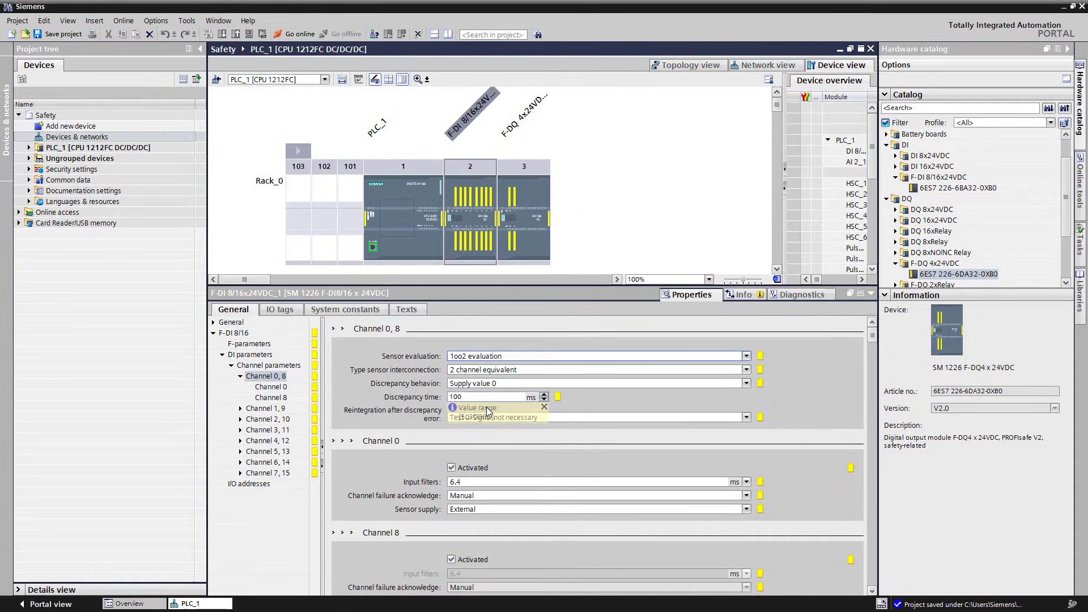
pyautogui.click(485, 509)
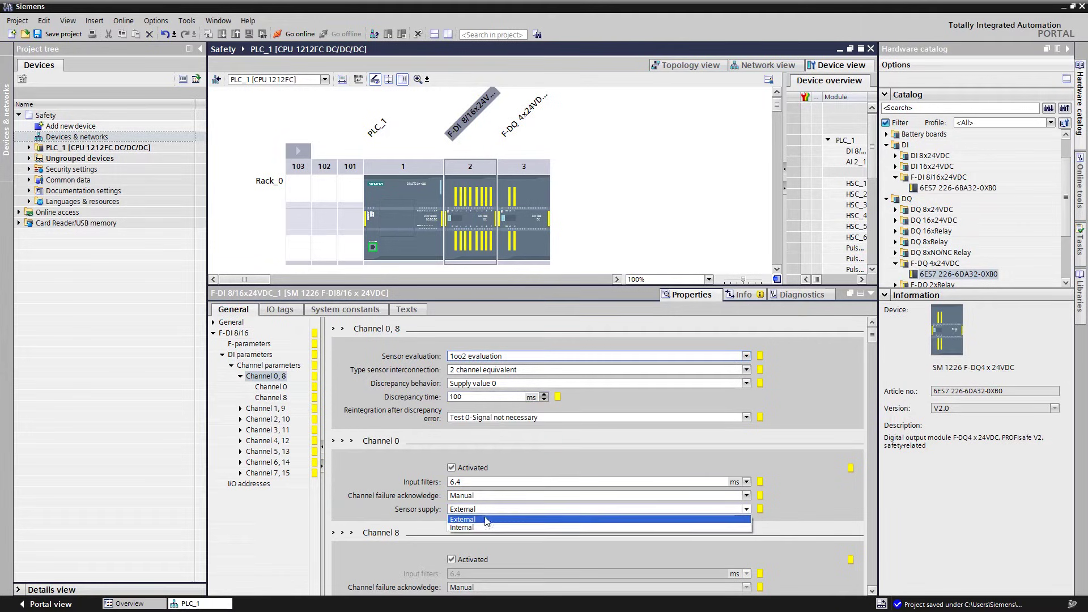
pyautogui.click(485, 527)
pyautogui.scroll(-3, 372, 444)
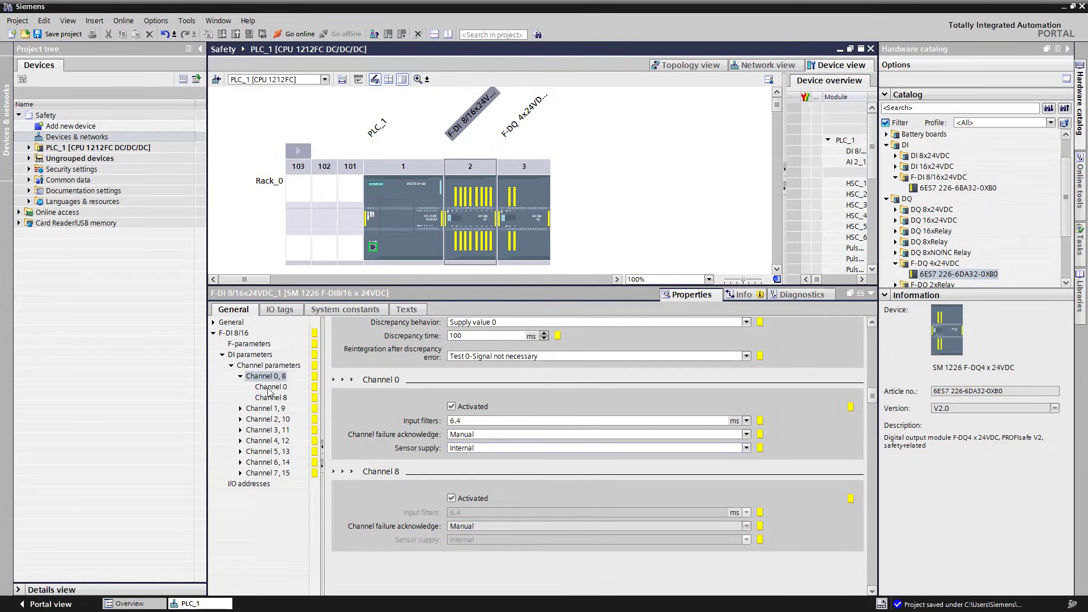
# Give Channel 1, 9 1oo2 evaluation, 100 ms discrepancy time, and 'Test 0-Signal not necessary' reintegration
pyautogui.click(264, 410)
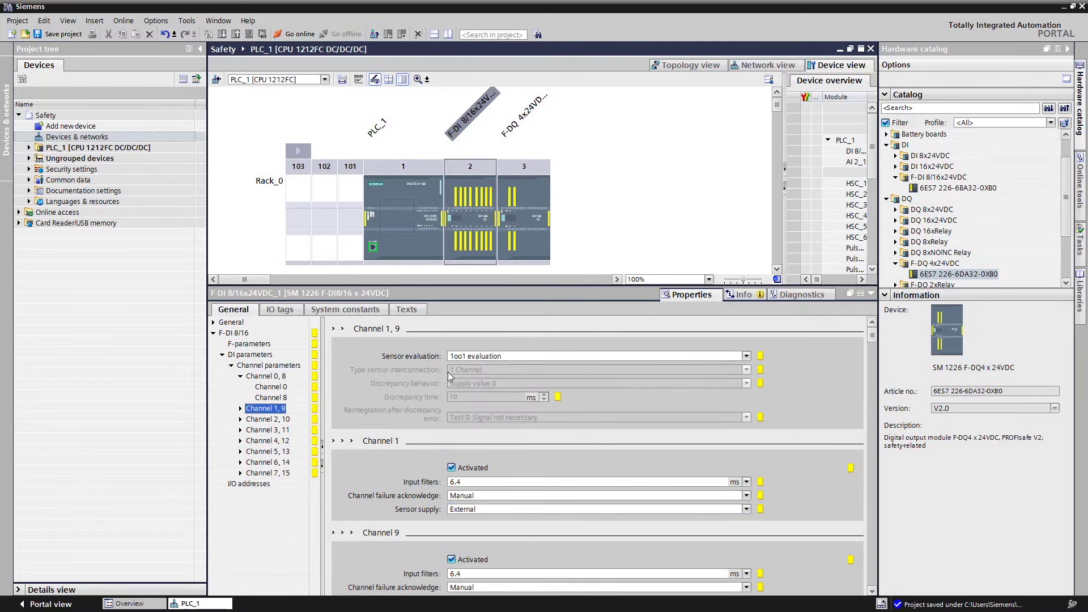
pyautogui.click(471, 355)
pyautogui.click(474, 375)
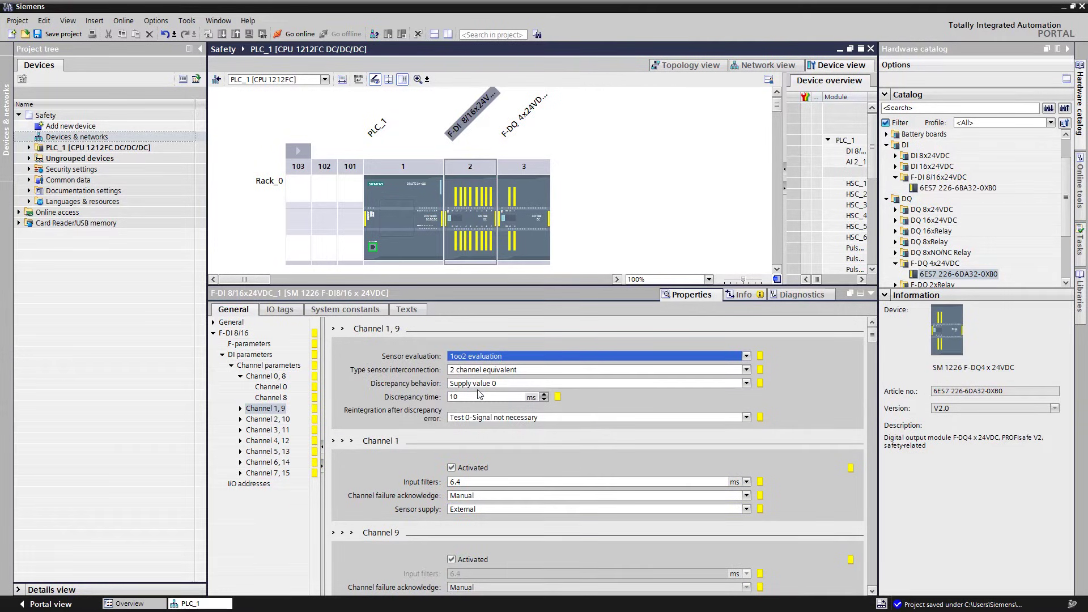
pyautogui.click(471, 396)
pyautogui.write('0')
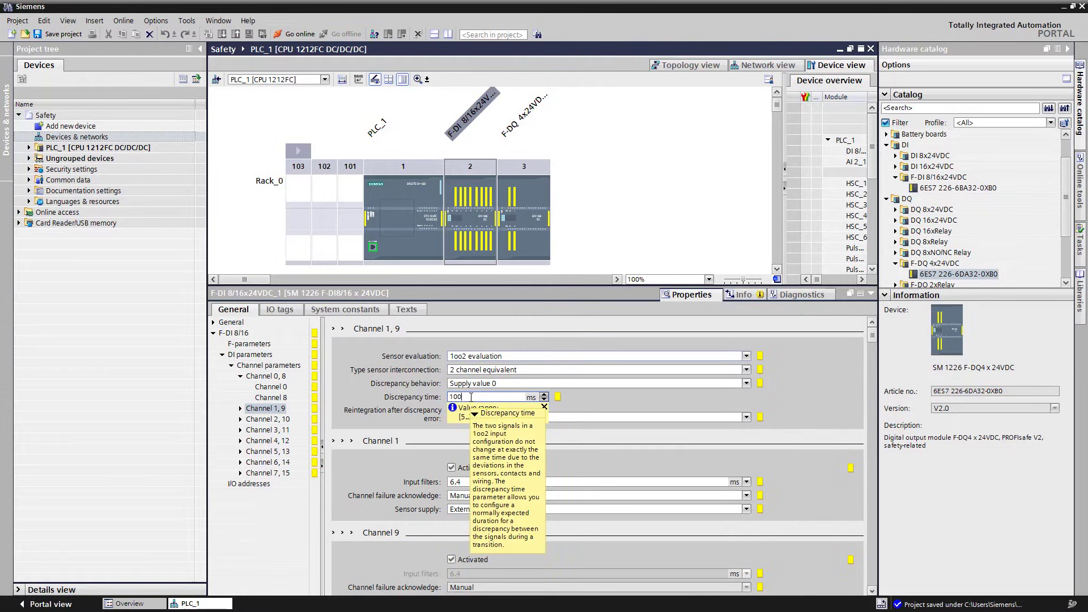
pyautogui.press('Return')
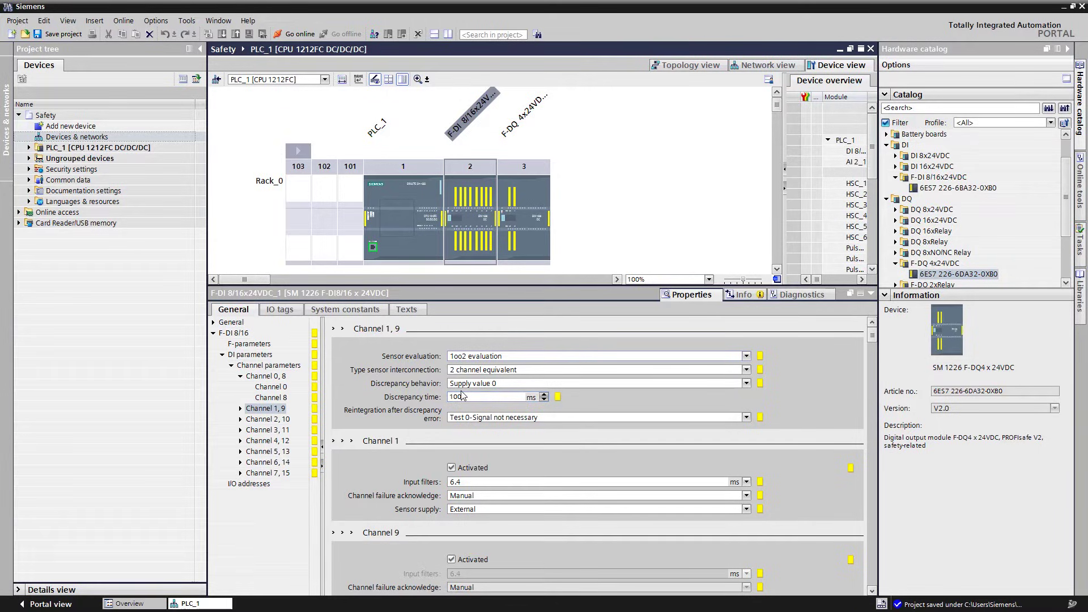
pyautogui.click(475, 419)
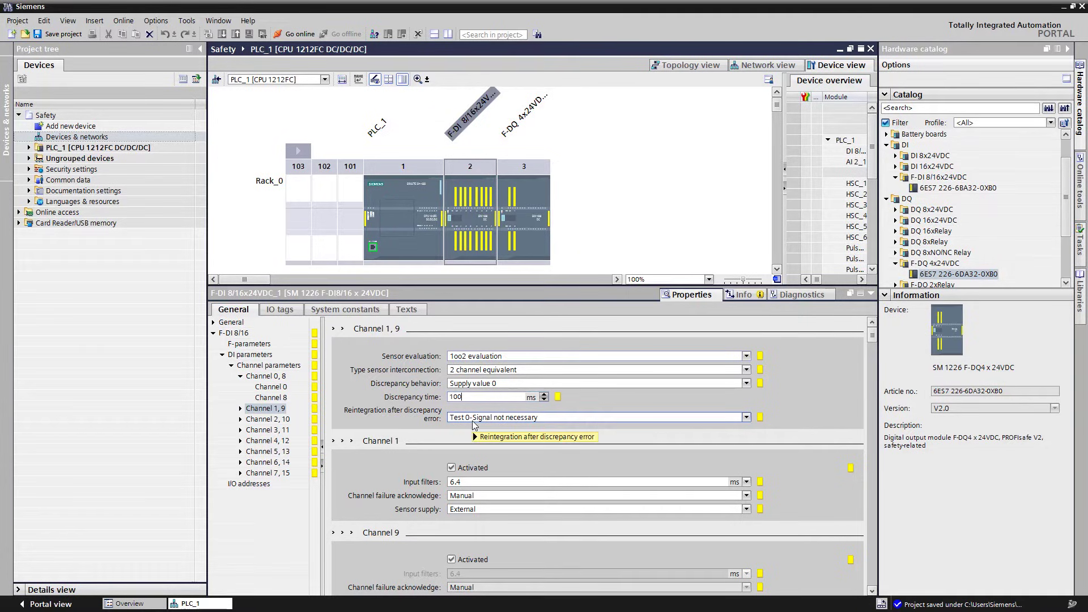
pyautogui.moveTo(473, 422)
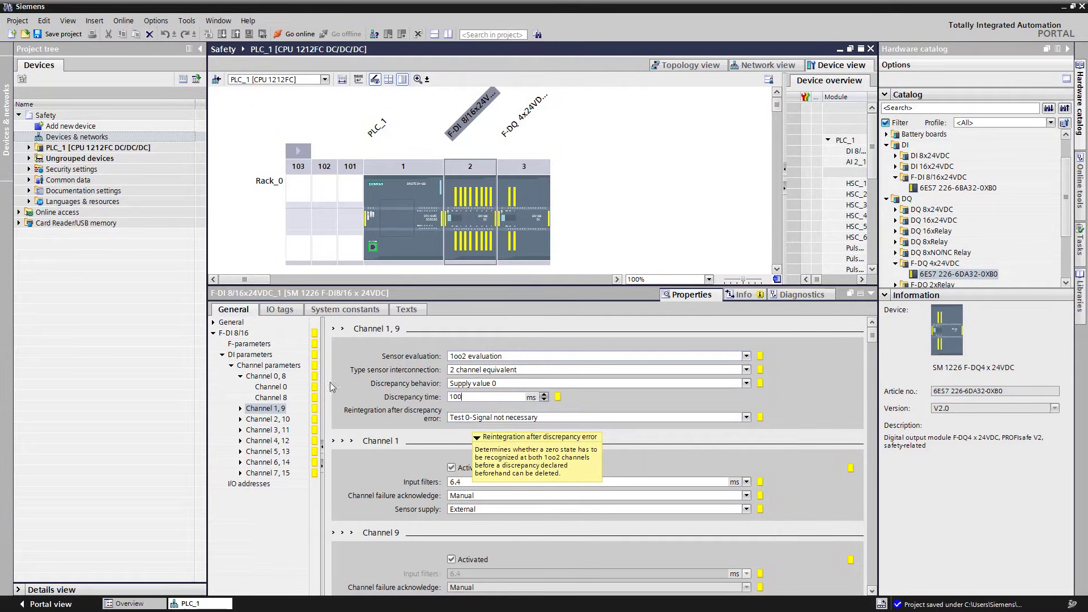
# Enable the short-circuit test in the F-DI DI parameters and show the module's IO tags
pyautogui.click(254, 355)
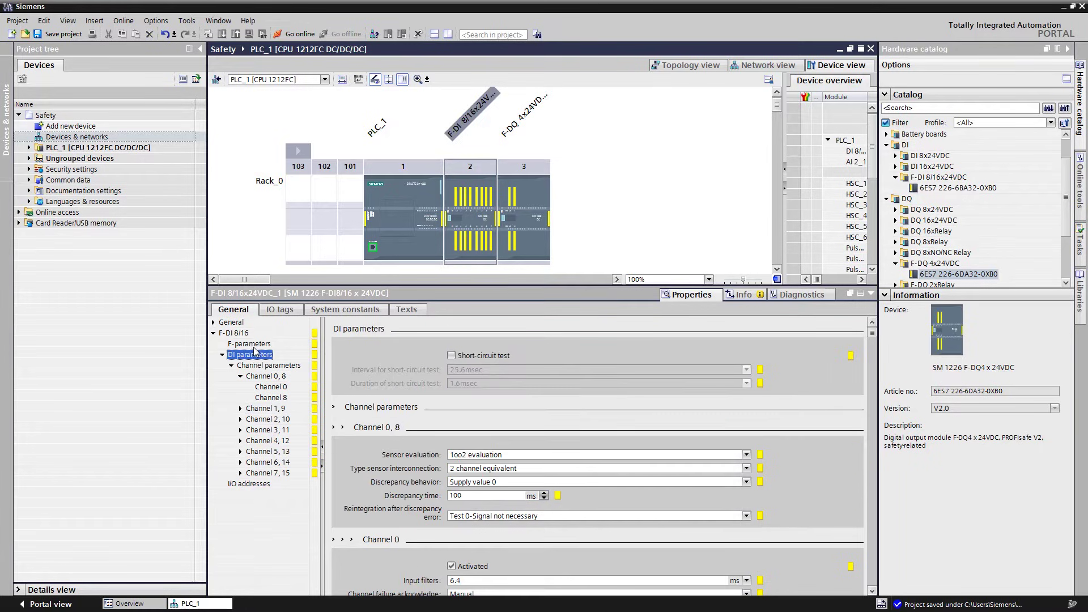
pyautogui.click(450, 356)
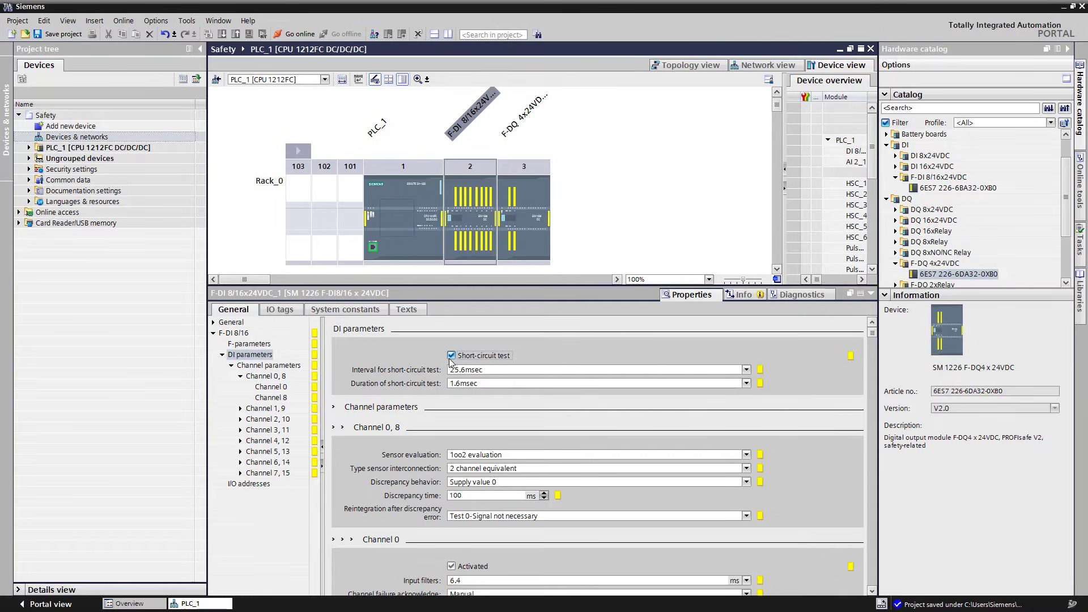
pyautogui.click(298, 312)
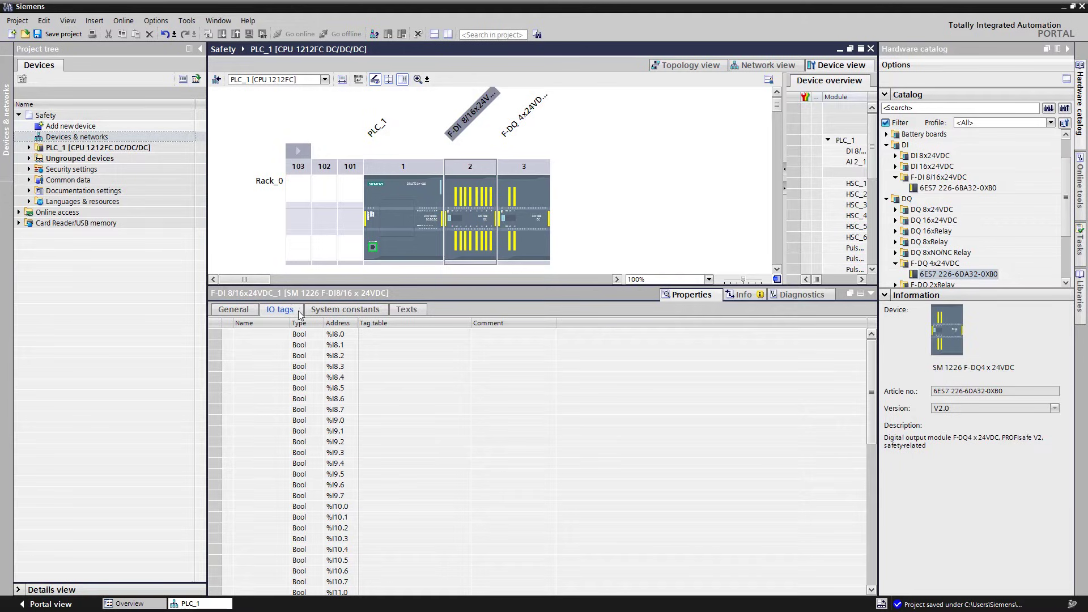
# Enter the tag names 'estop' for %I8.0 and 'safetyDoor' for %I8.1
pyautogui.click(263, 335)
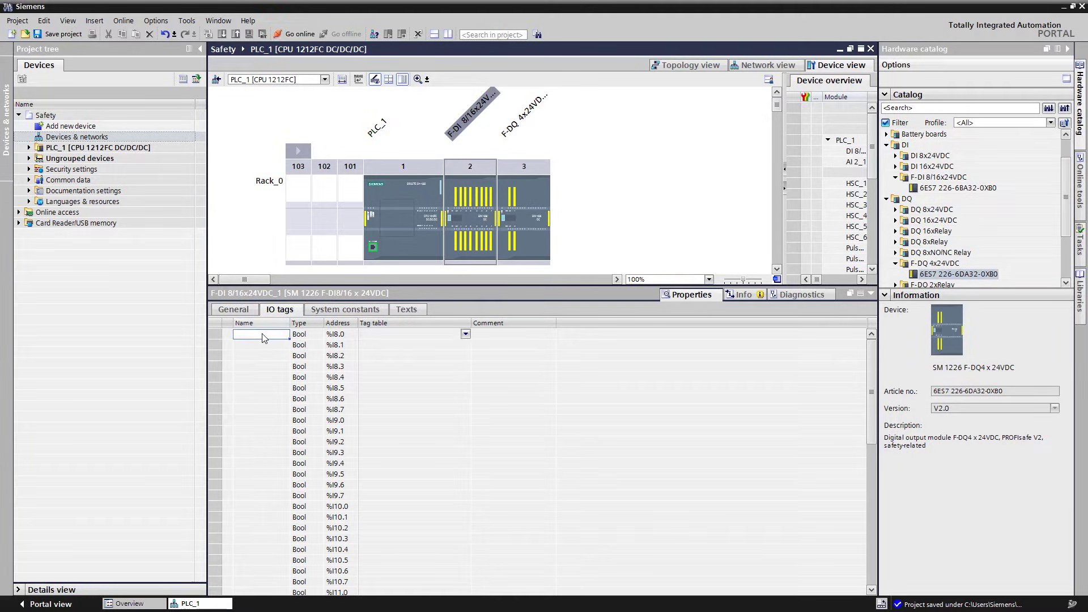
pyautogui.write('estop')
pyautogui.click(260, 345)
pyautogui.write('safetyDoor')
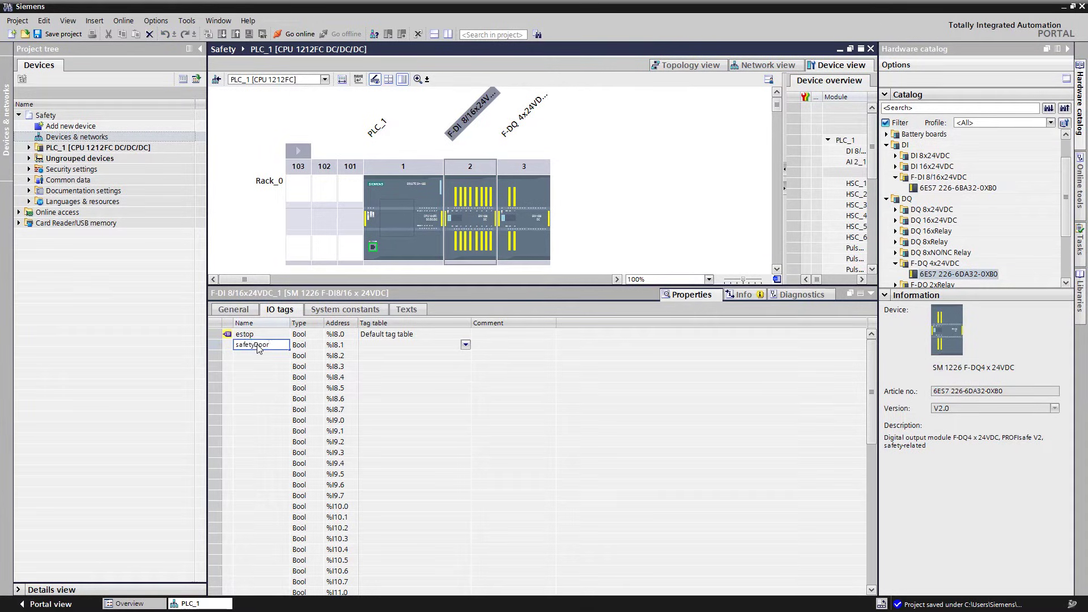
pyautogui.click(255, 356)
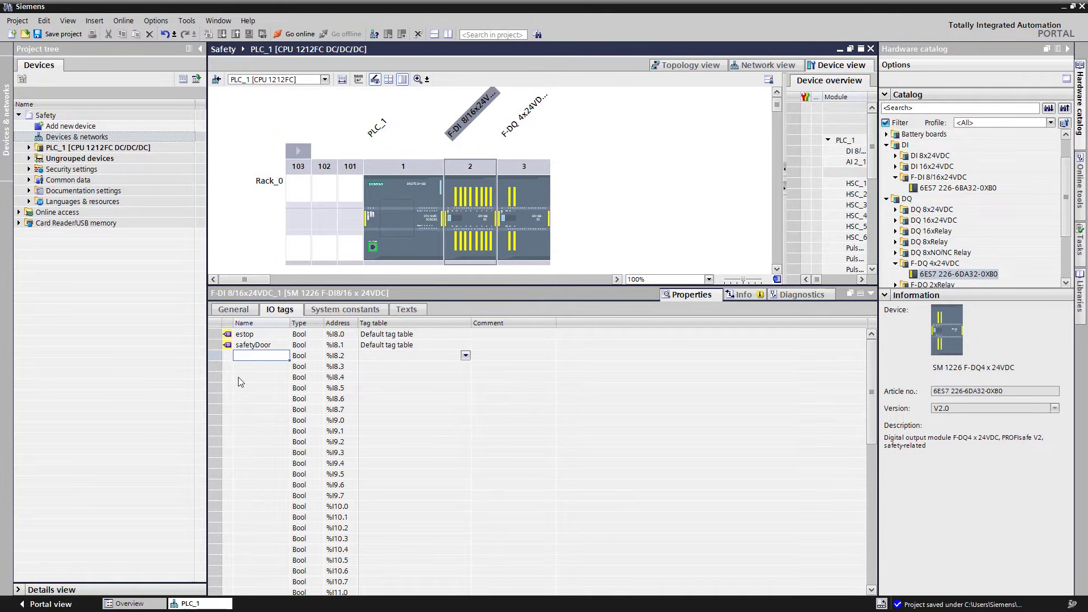
# Select the slot 3 F-DQ module and name its output %Q17.0 'drive'
pyautogui.click(510, 205)
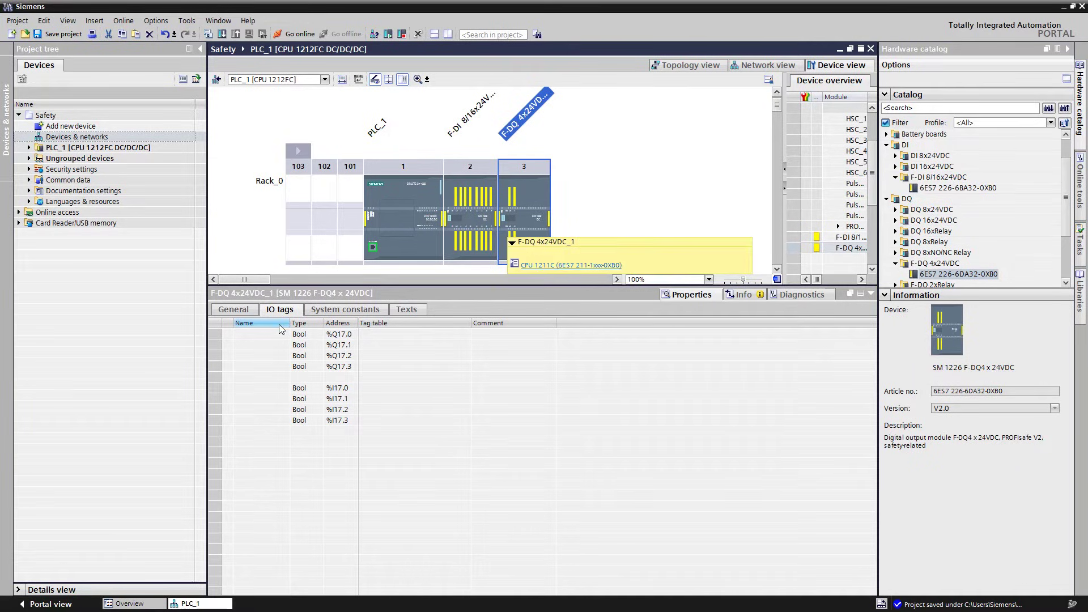
pyautogui.click(259, 338)
pyautogui.click(257, 335)
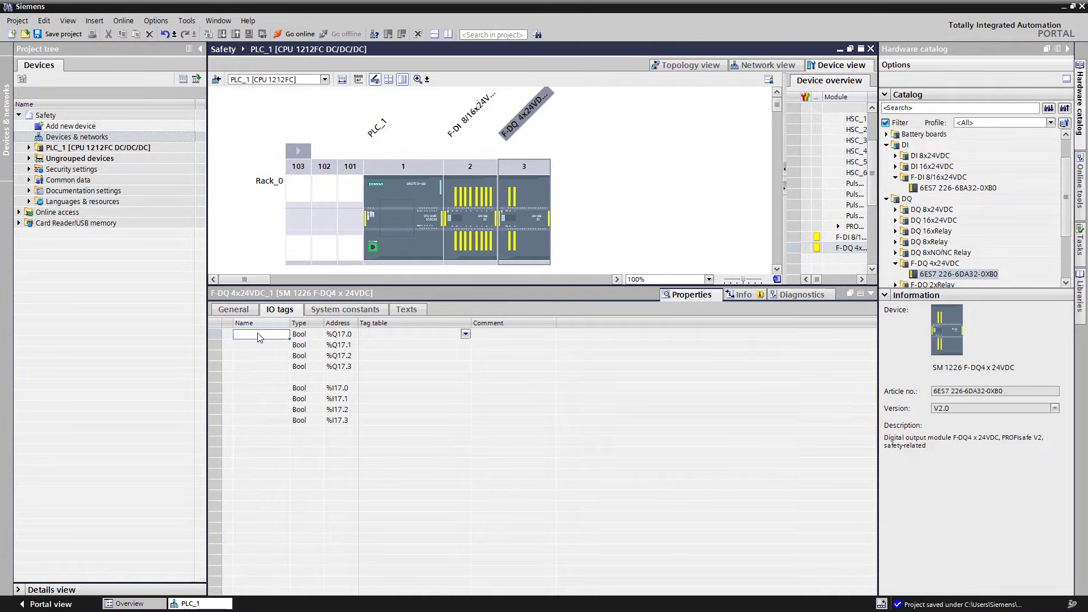
pyautogui.write('drive')
pyautogui.press('Return')
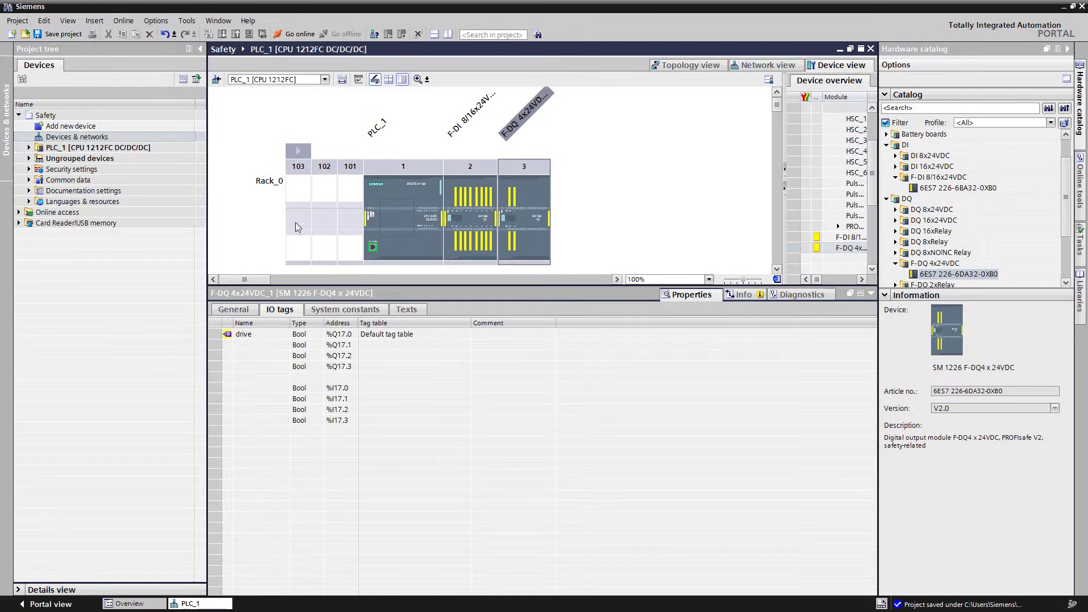
# Select PLC_1 and tag its onboard inputs %I0.0, %I0.1, %I0.2 as 'start', 'stop', 'ack'
pyautogui.click(415, 194)
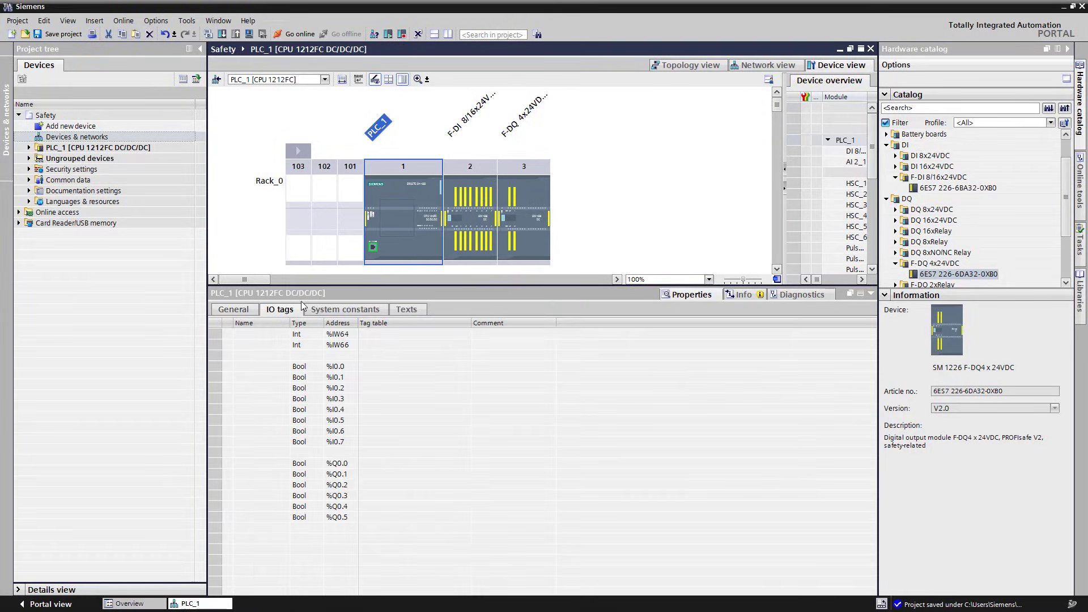
pyautogui.click(261, 367)
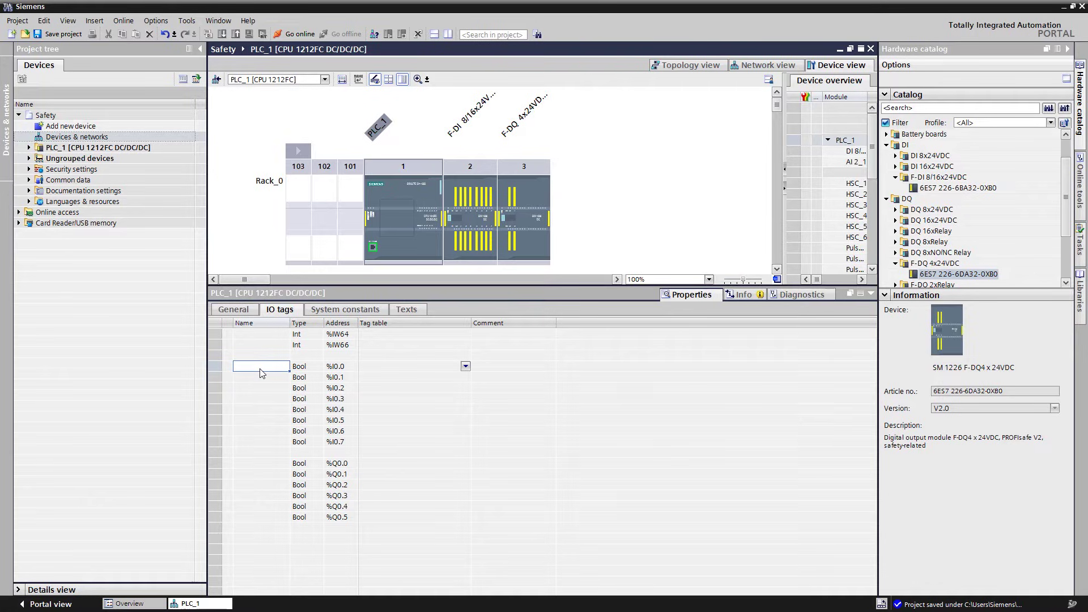
pyautogui.write('start')
pyautogui.press('Return')
pyautogui.click(262, 378)
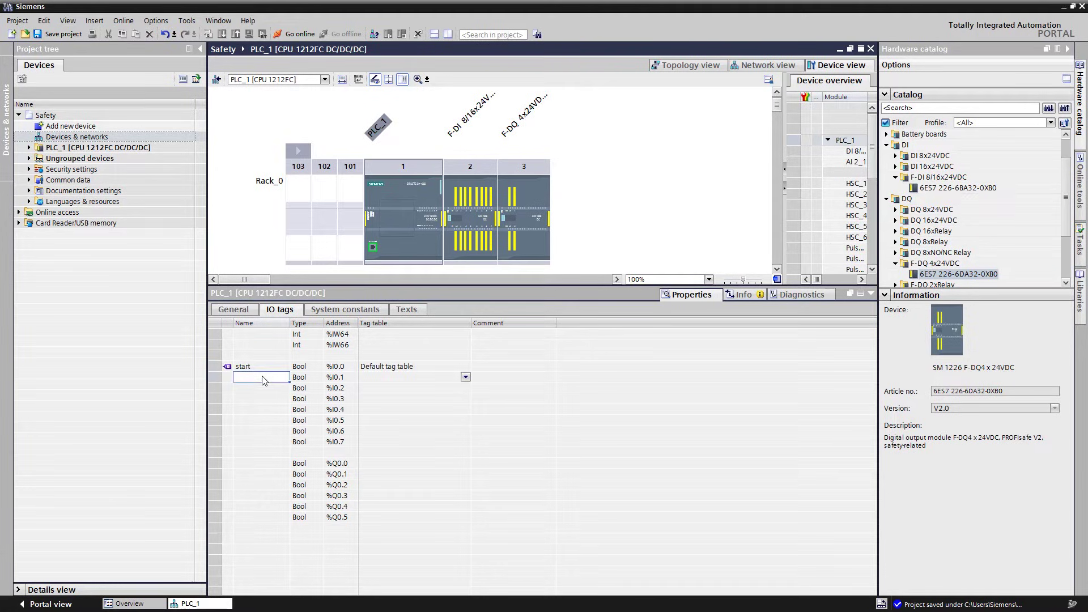
pyautogui.write('stop')
pyautogui.click(263, 388)
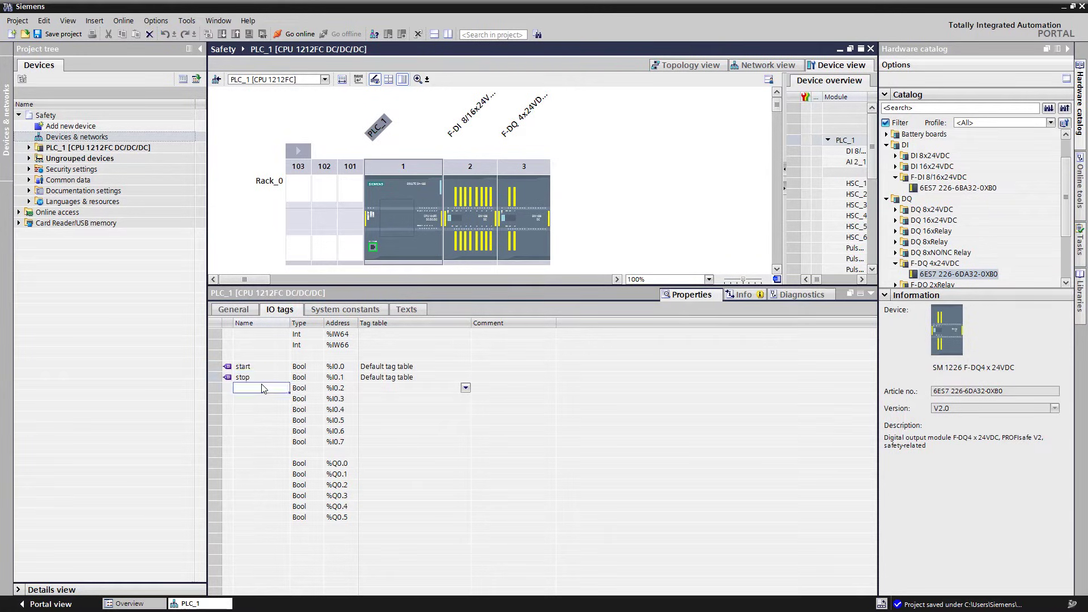
pyautogui.press('Return')
pyautogui.write('ack')
pyautogui.click(270, 403)
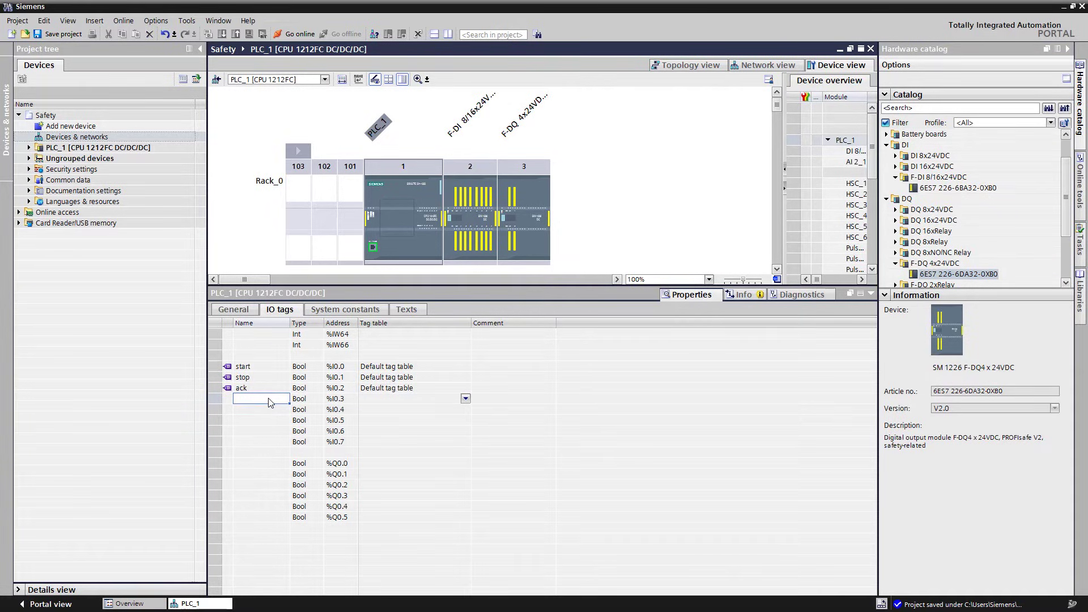
# Open PLC_1's Safety Administration and view F-runtime group RTG1, where FOB_RTG1 calls Main_Safety_RTG1 [FB1]
pyautogui.click(29, 147)
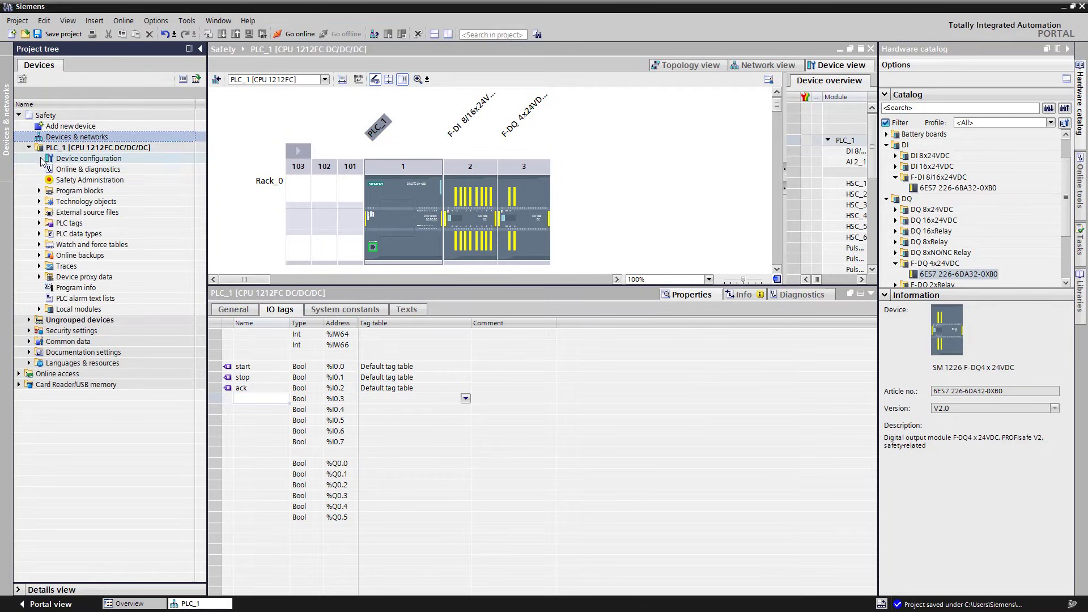
pyautogui.click(66, 180)
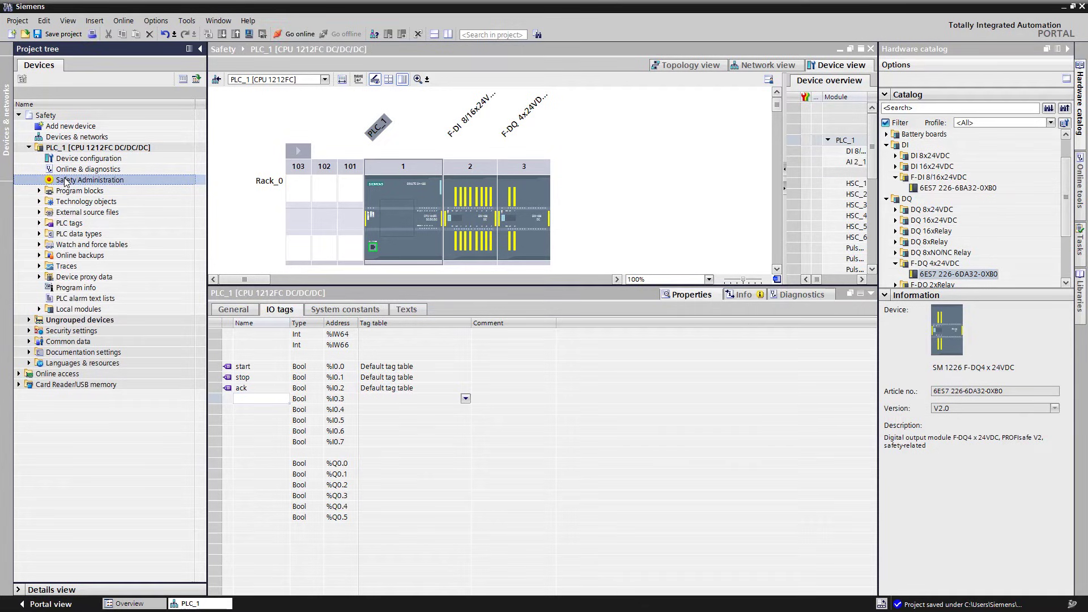
pyautogui.doubleClick(65, 180)
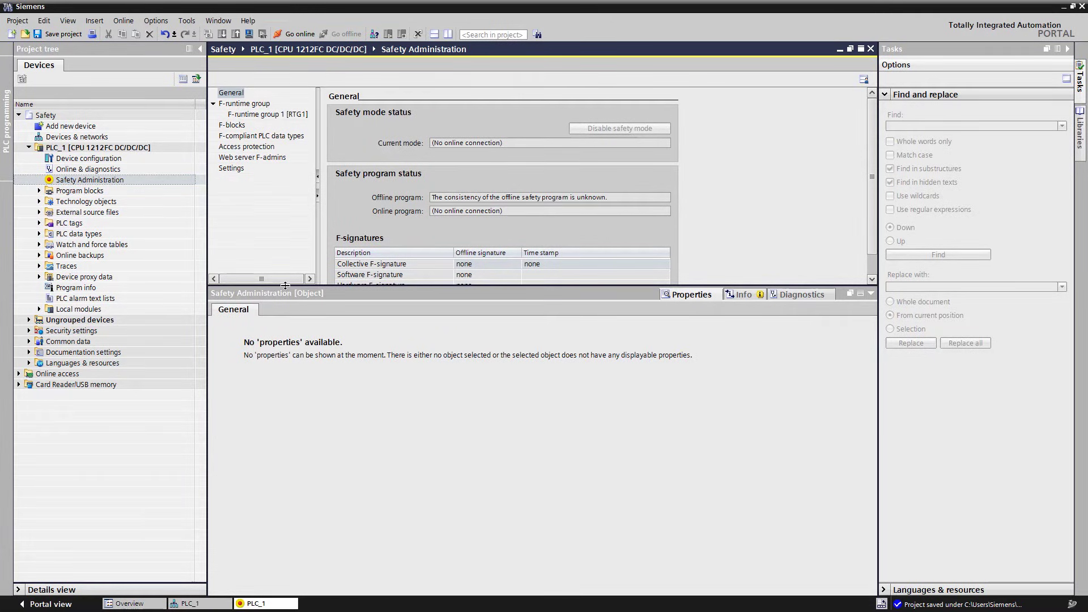
pyautogui.moveTo(286, 288); pyautogui.dragTo(279, 405)
pyautogui.click(281, 115)
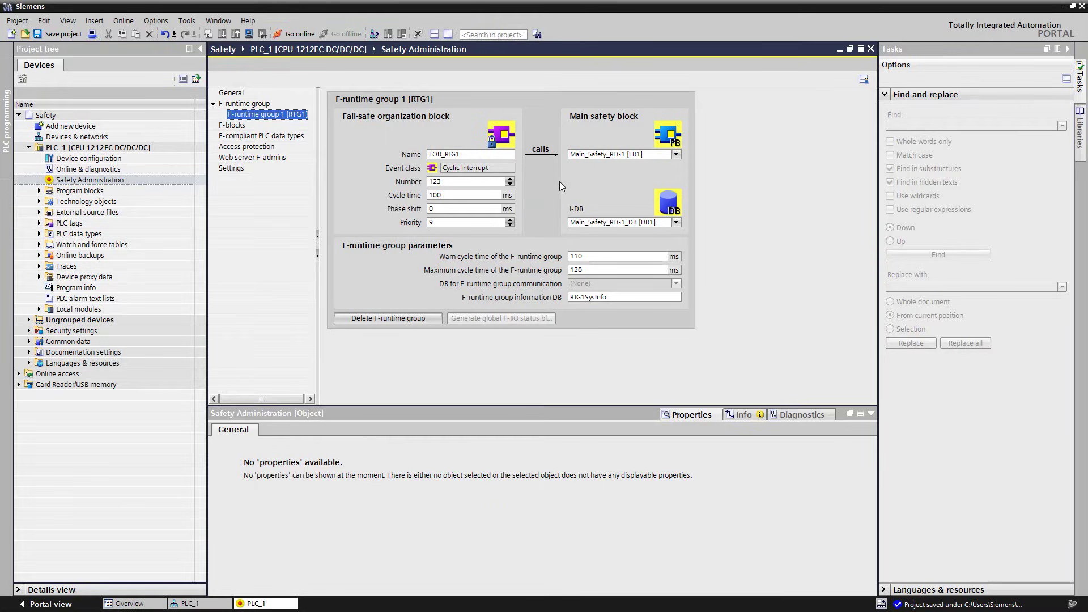
# Open Main_Safety_RTG1 [FB1] from Program blocks and expand the Safety functions instructions
pyautogui.click(39, 190)
pyautogui.click(75, 235)
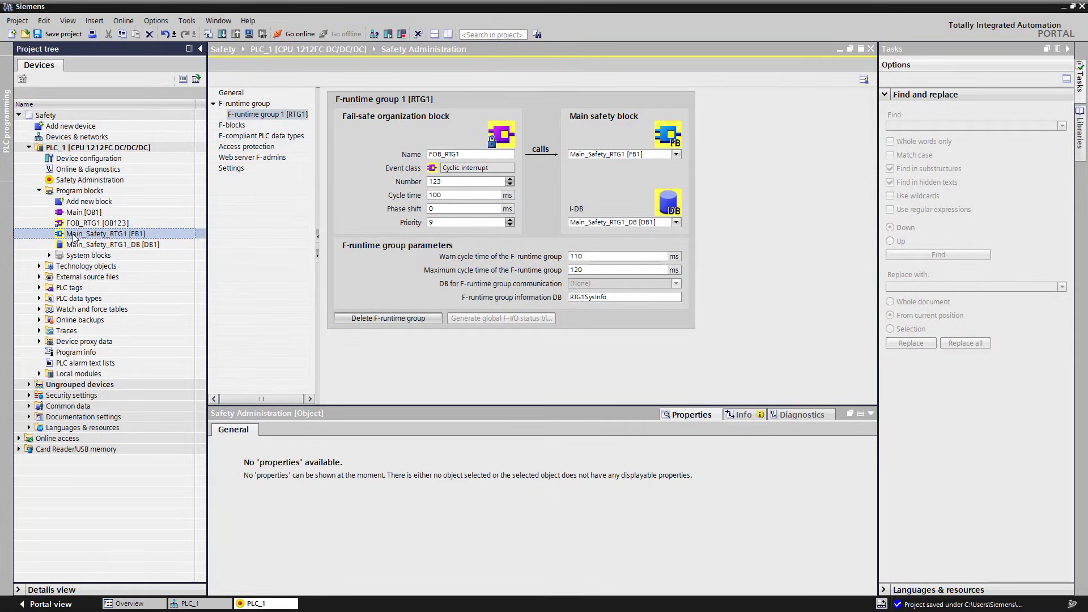
pyautogui.doubleClick(162, 232)
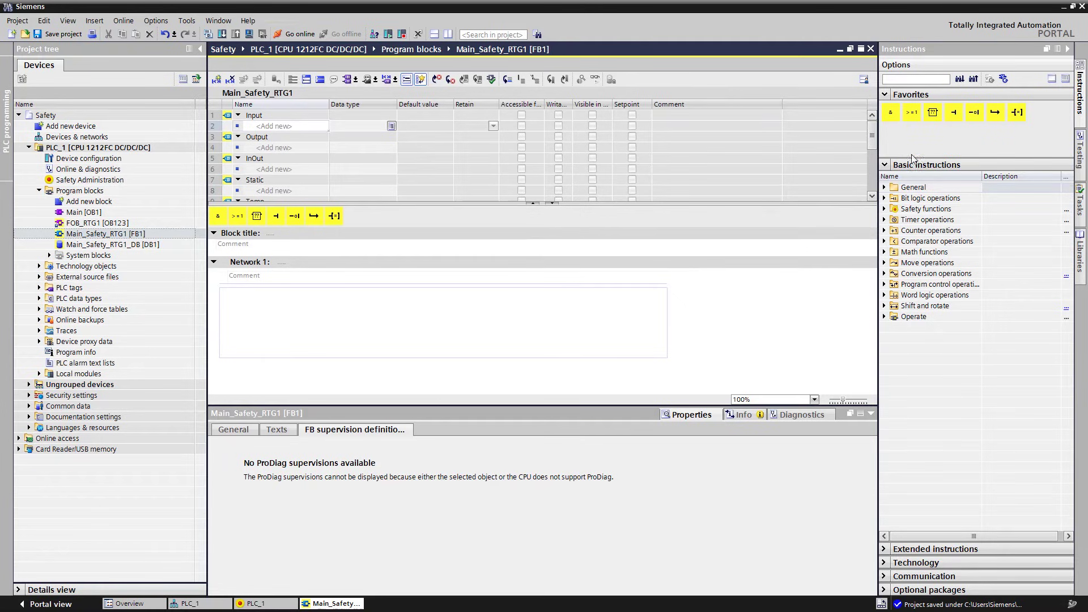
pyautogui.click(884, 209)
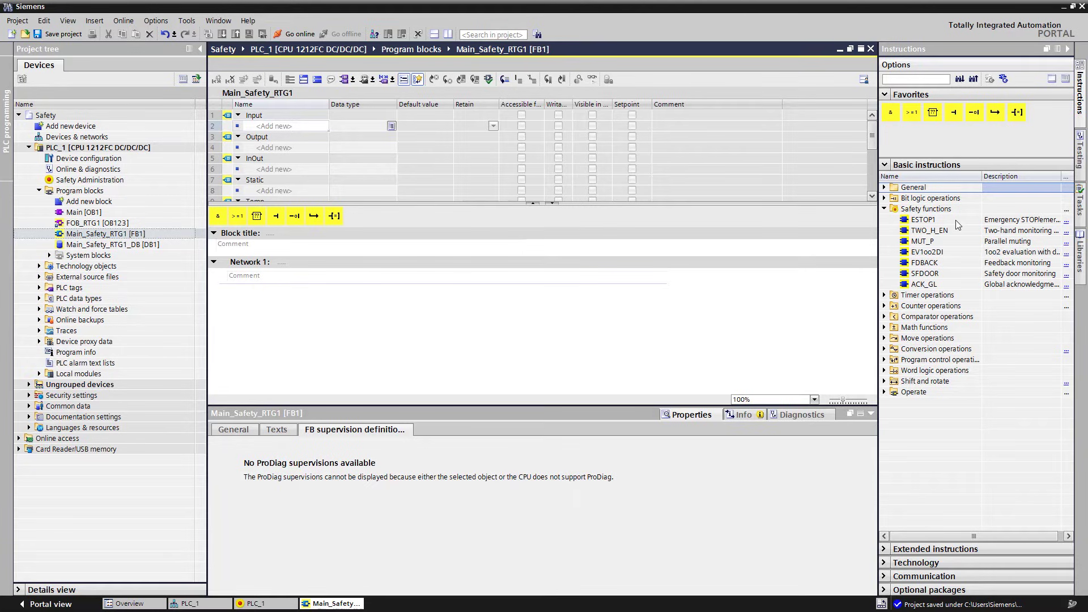
# Place an ESTOP1 call in Network 1 as a multi-instance
pyautogui.moveTo(956, 224); pyautogui.dragTo(365, 305)
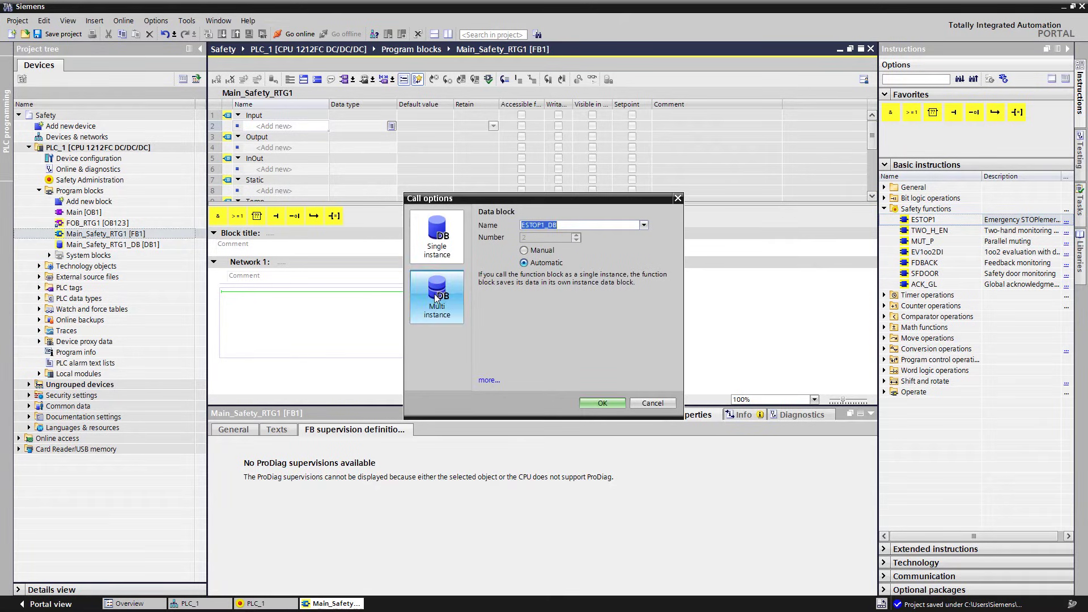
pyautogui.click(434, 293)
pyautogui.click(603, 406)
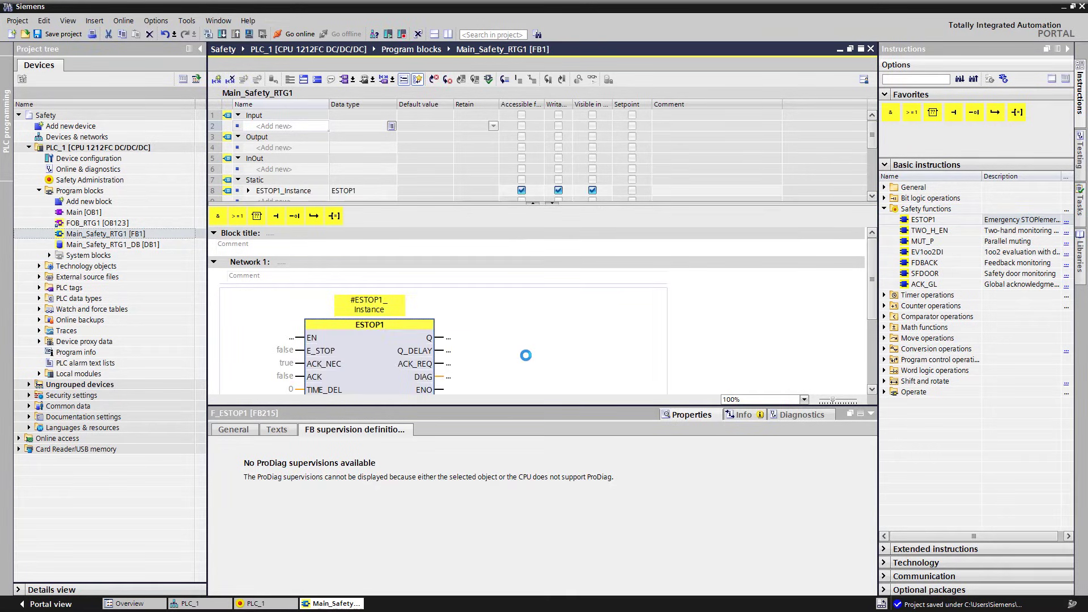
pyautogui.click(532, 202)
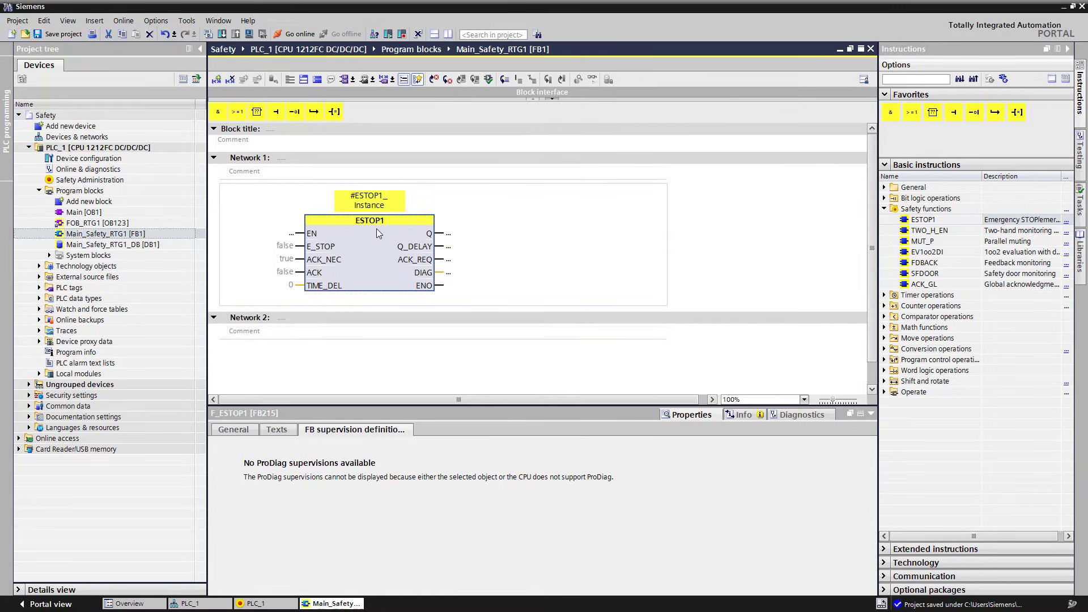
# Connect ESTOP1's E_STOP input to "estop" and its ACK input to "ack"
pyautogui.click(277, 247)
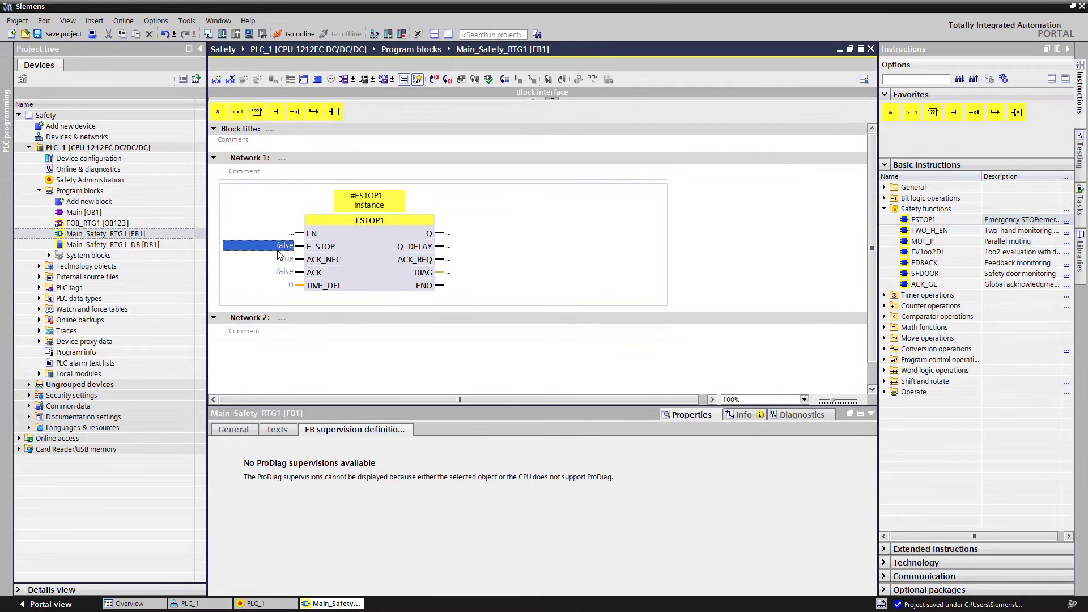
pyautogui.write('estop')
pyautogui.press('Return')
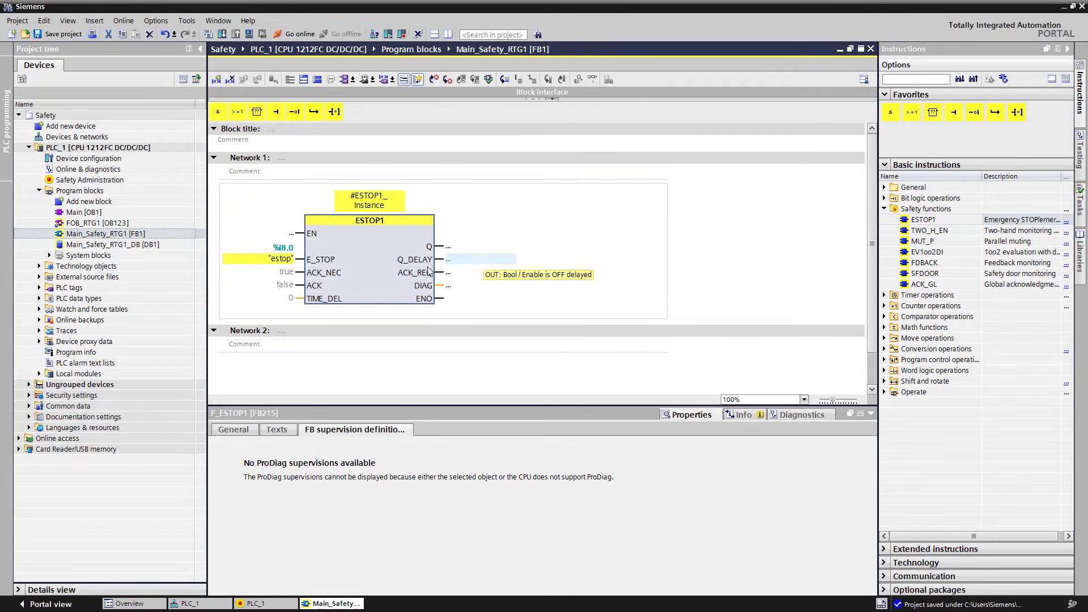
pyautogui.click(293, 285)
pyautogui.write('ack')
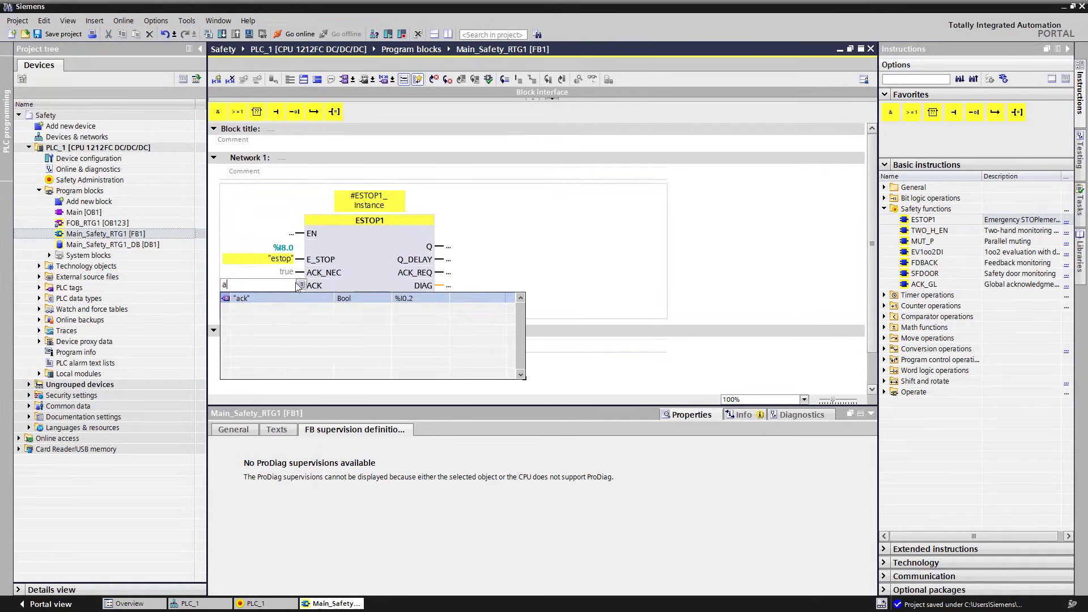
pyautogui.click(274, 303)
pyautogui.moveTo(375, 100); pyautogui.dragTo(386, 230)
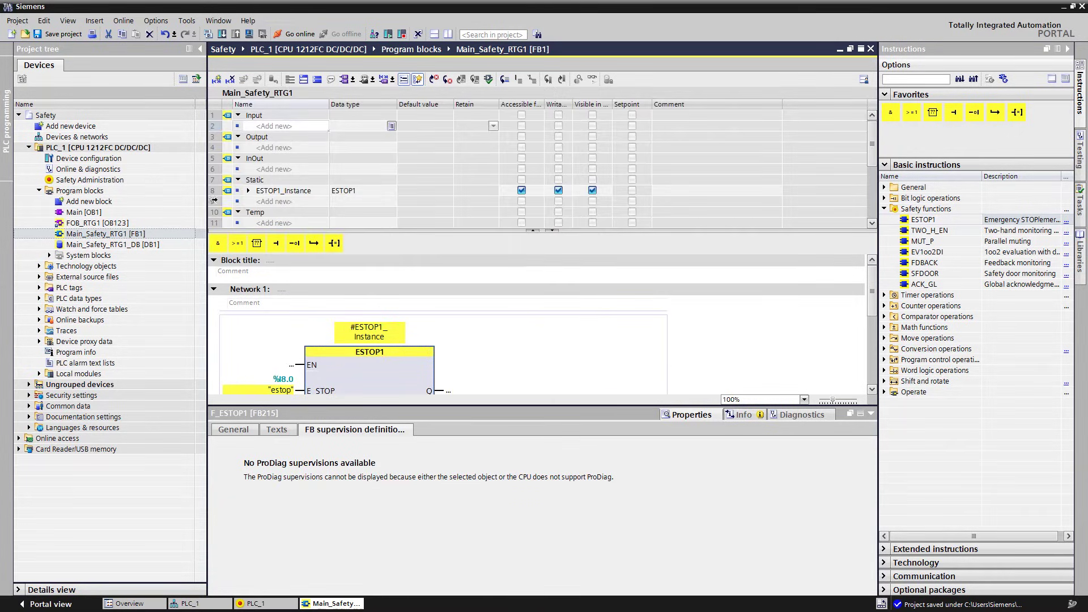
# Declare a new static variable statEstop of type Bool in the block interface
pyautogui.click(270, 202)
pyautogui.write('statEstop')
pyautogui.press('Tab')
pyautogui.write('bol')
pyautogui.write('ol')
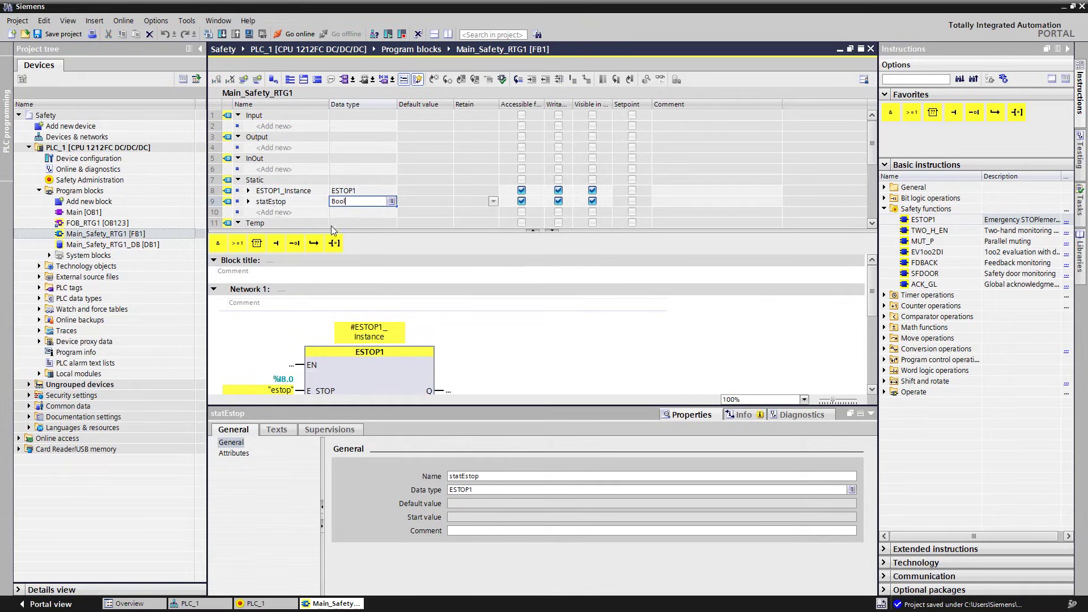
pyautogui.moveTo(329, 229); pyautogui.dragTo(330, 121)
# Assign #statEstop to ESTOP1's Q output
pyautogui.click(464, 284)
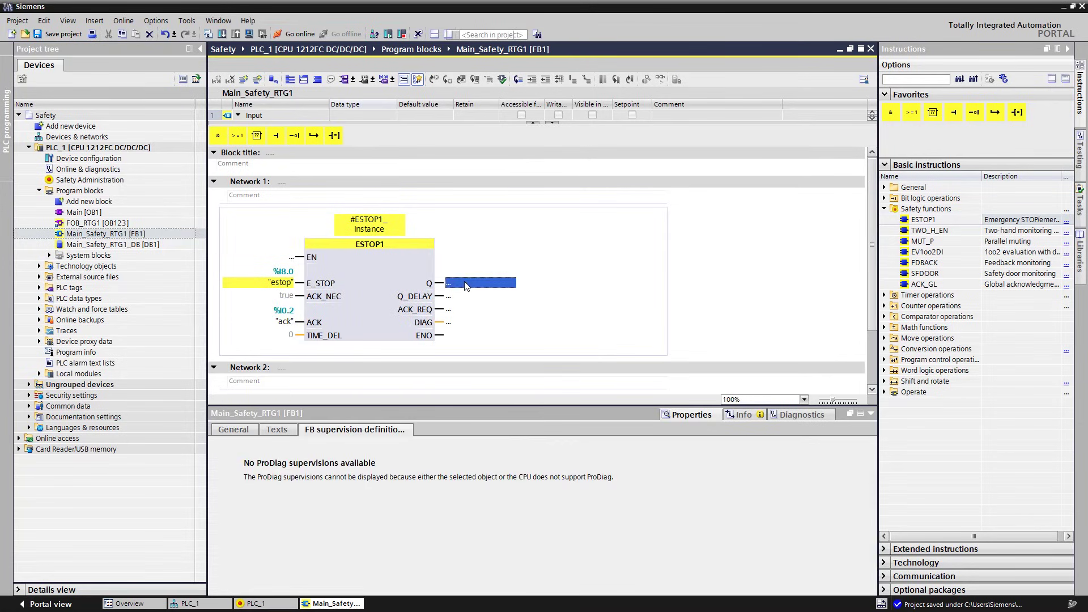
pyautogui.write('st')
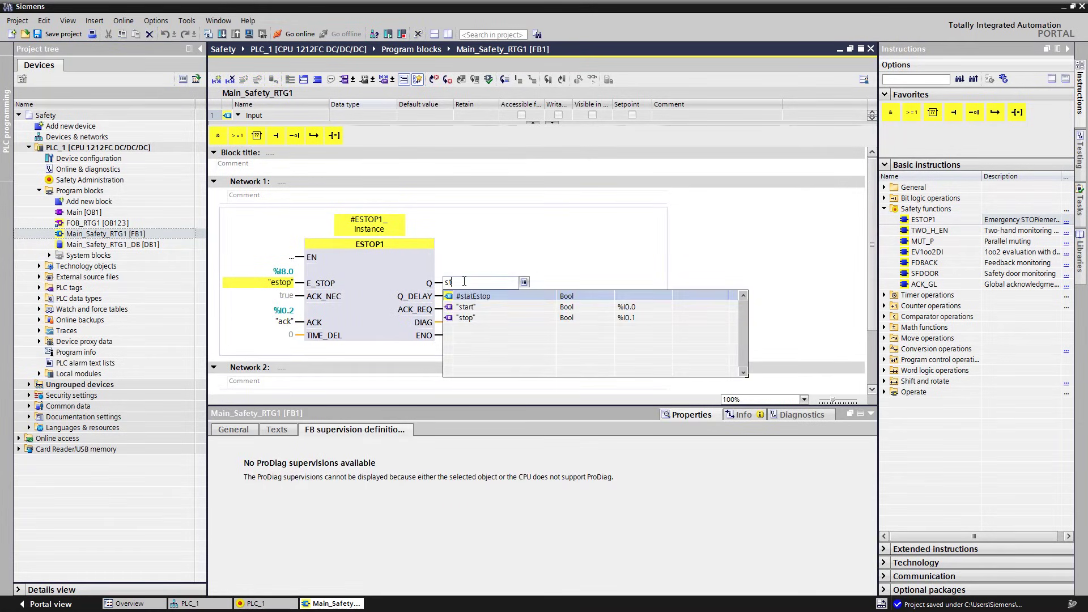
pyautogui.click(471, 299)
pyautogui.press('Return')
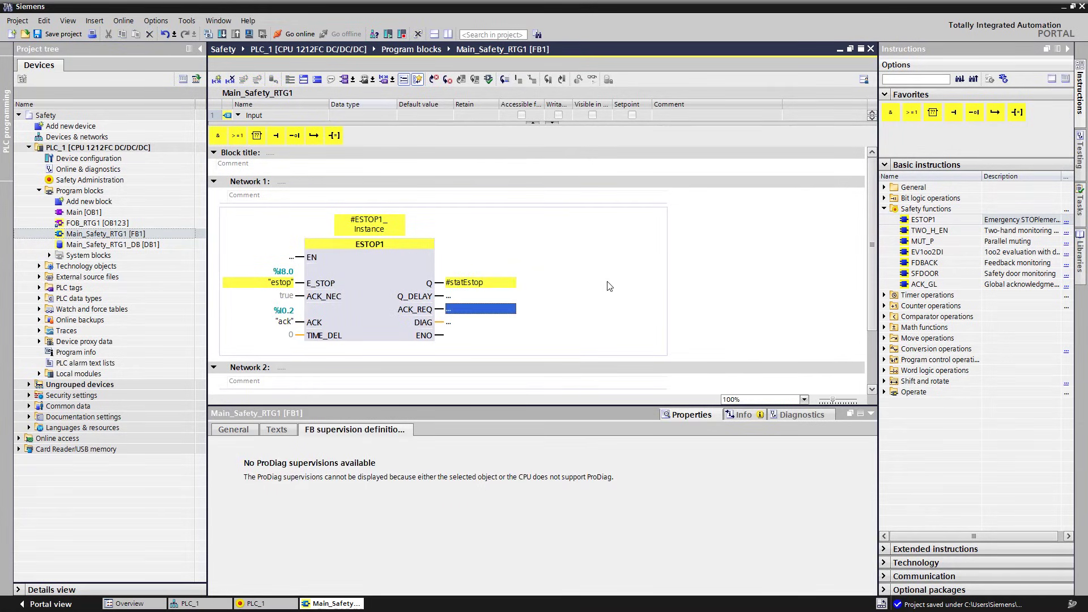
pyautogui.scroll(-2, 608, 275)
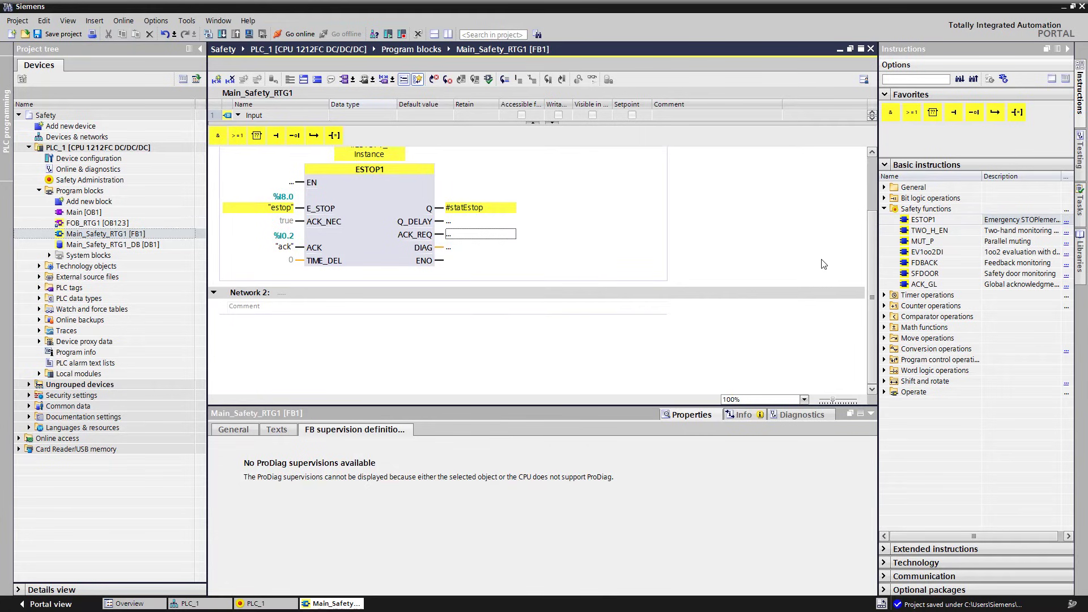
# Place an SFDOOR call in Network 2 as a multi-instance
pyautogui.click(938, 274)
pyautogui.moveTo(937, 276); pyautogui.dragTo(423, 349)
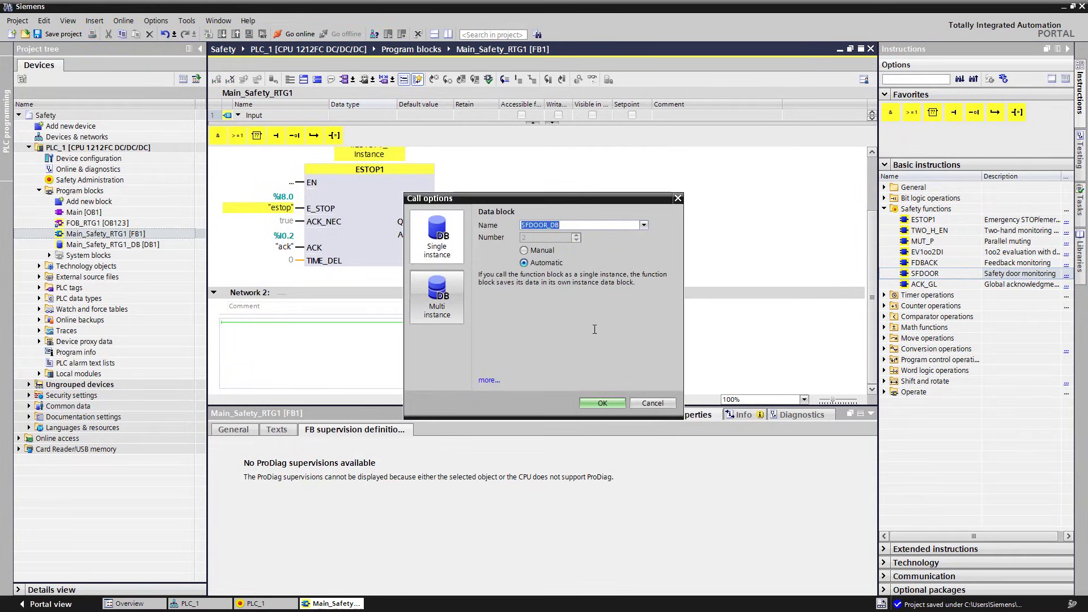
pyautogui.click(437, 296)
pyautogui.click(598, 403)
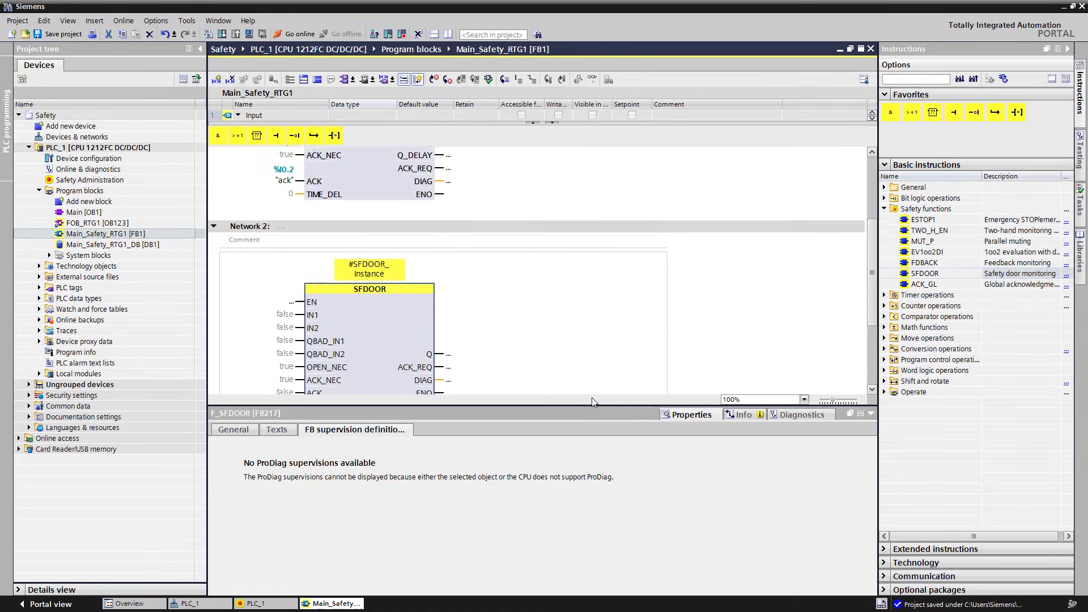
# Connect SFDOOR's IN1 and IN2 to "safetyDoor" and ACK to "ack"
pyautogui.click(284, 259)
pyautogui.write('saf')
pyautogui.click(279, 276)
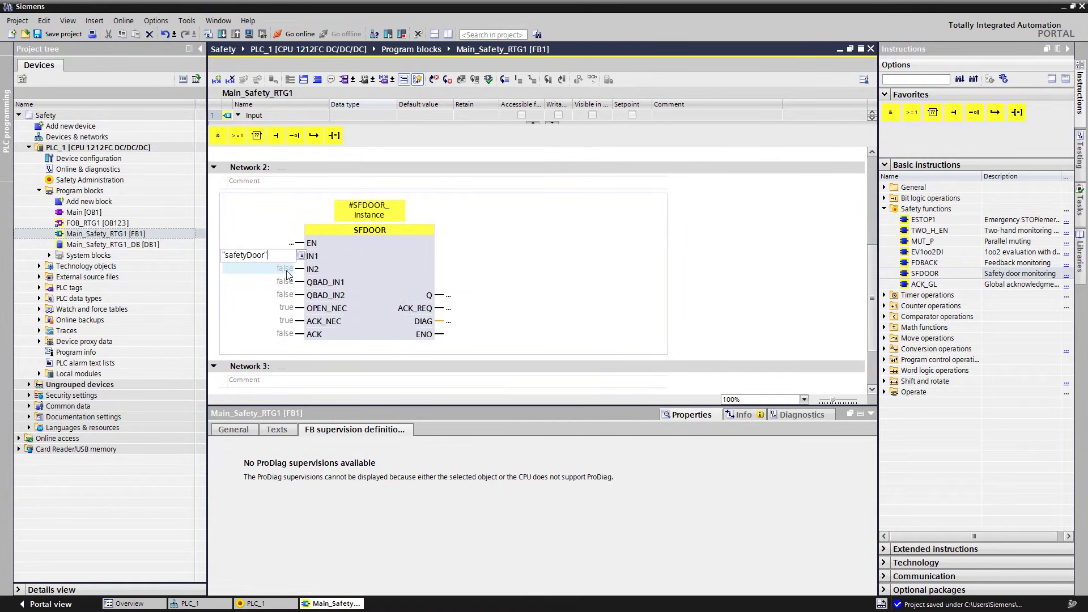
pyautogui.click(284, 283)
pyautogui.write('saf')
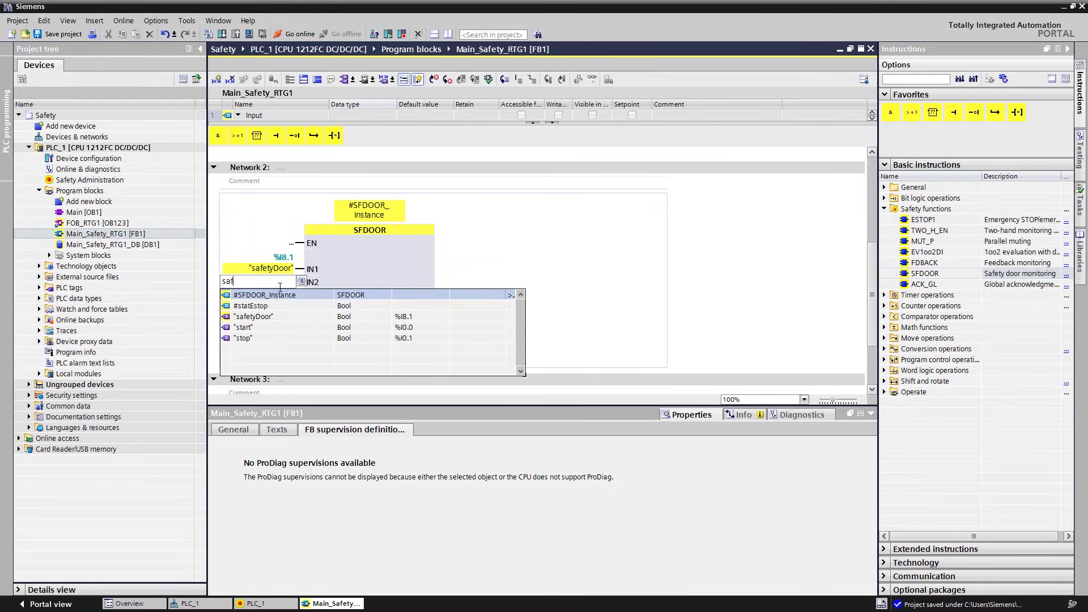
pyautogui.click(274, 296)
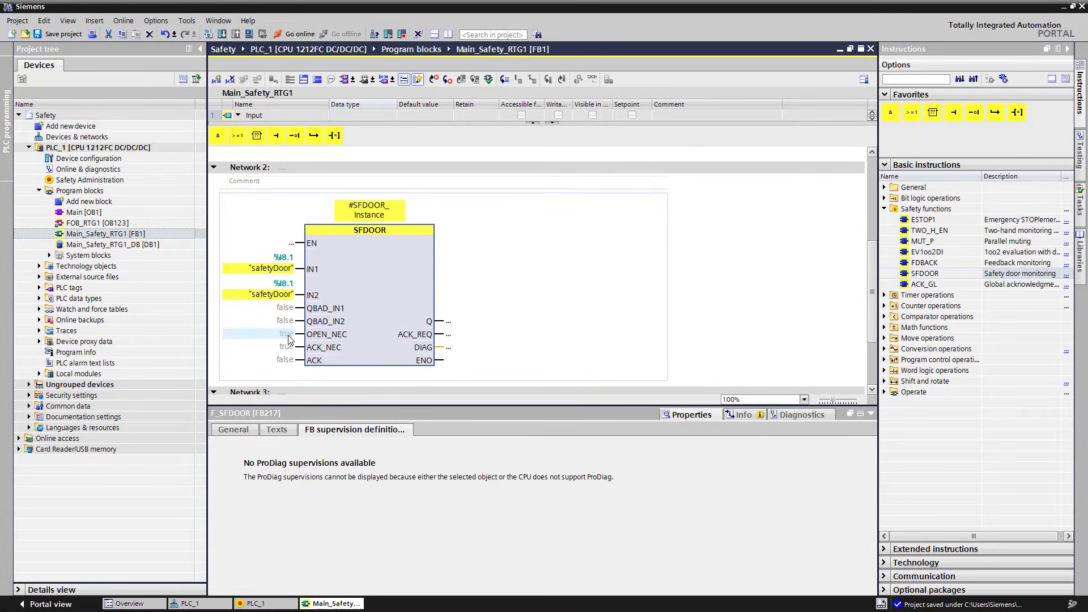
pyautogui.click(287, 361)
pyautogui.write('ack')
pyautogui.press('Return')
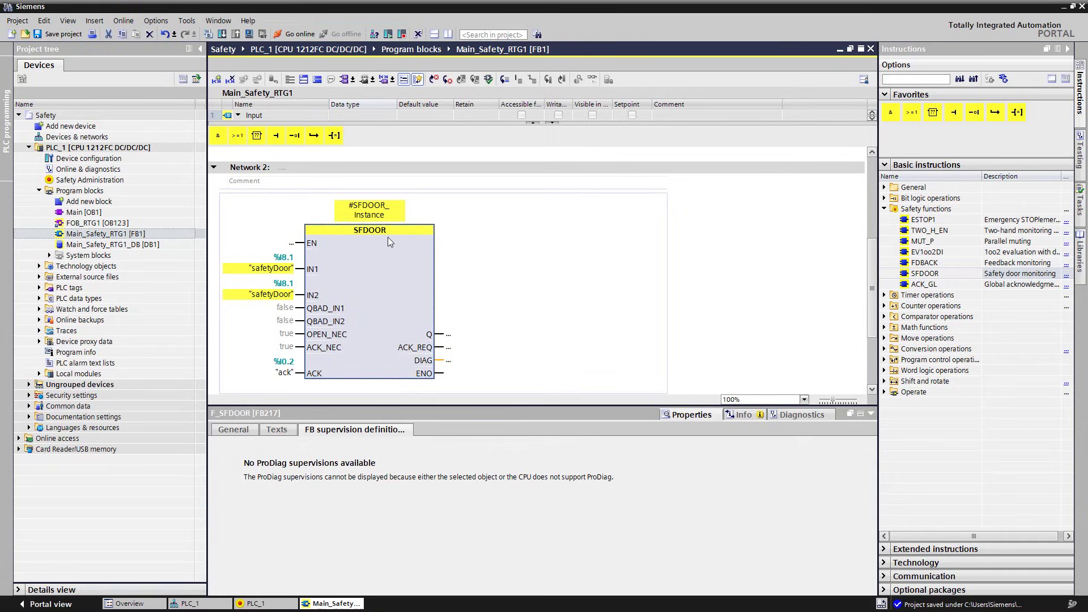
pyautogui.moveTo(391, 123); pyautogui.dragTo(386, 264)
# Declare a new static Bool variable named statSafetyDoor in the interface
pyautogui.click(266, 223)
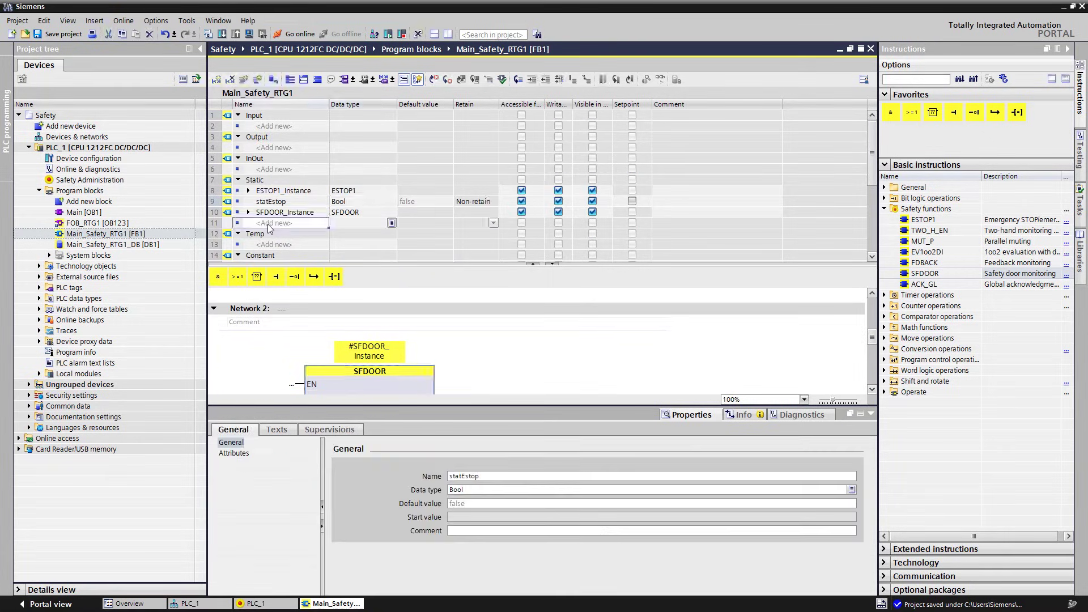
pyautogui.write('stat')
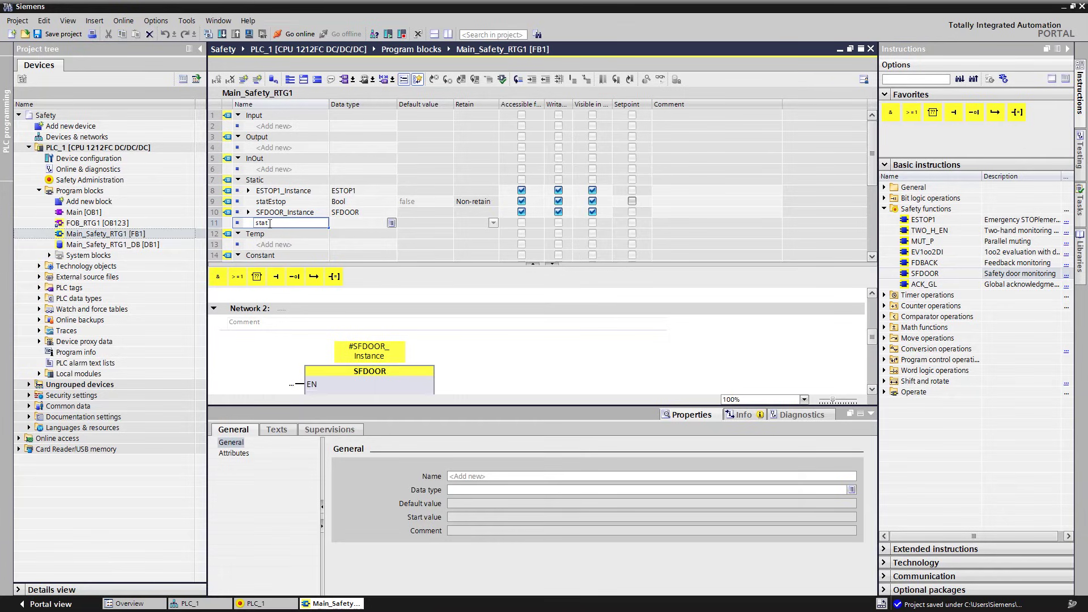
pyautogui.write('SafeytyDoor')
pyautogui.doubleClick(269, 223)
pyautogui.press('Tab')
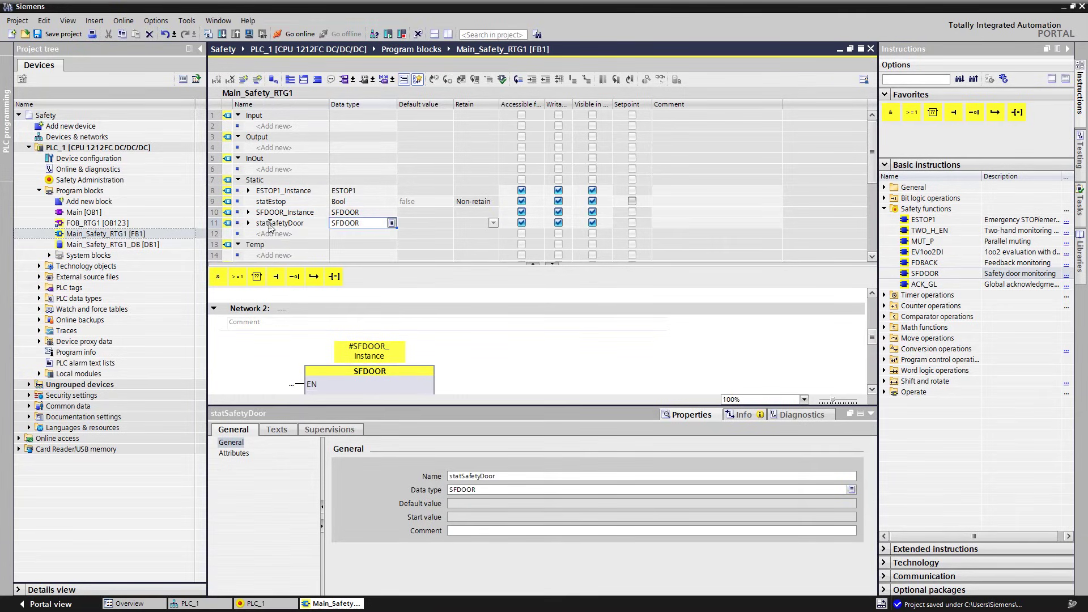
pyautogui.write('Boo')
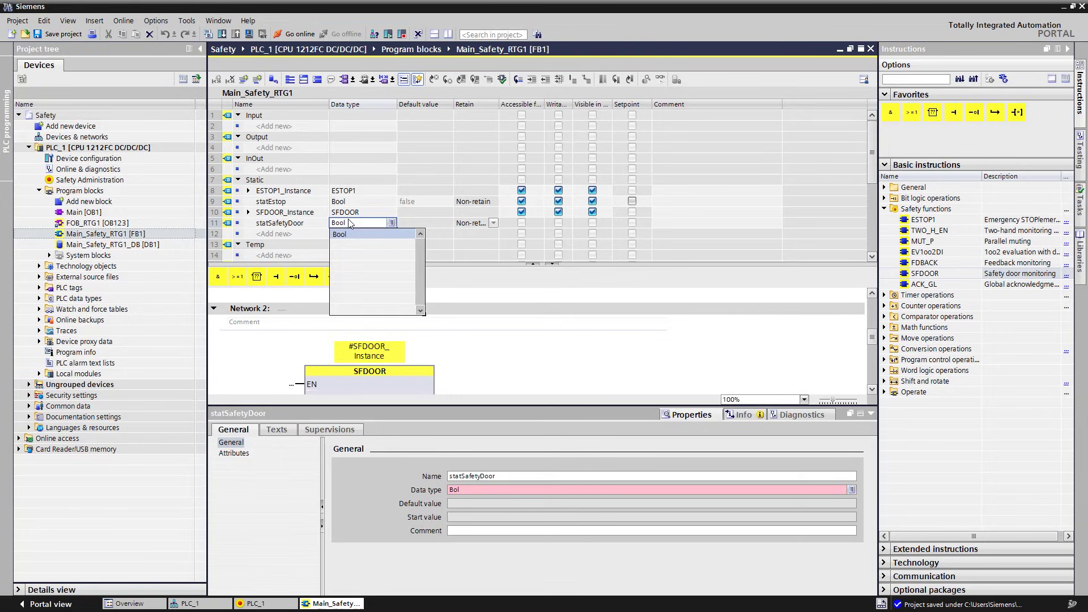
pyautogui.write('l')
pyautogui.click(347, 234)
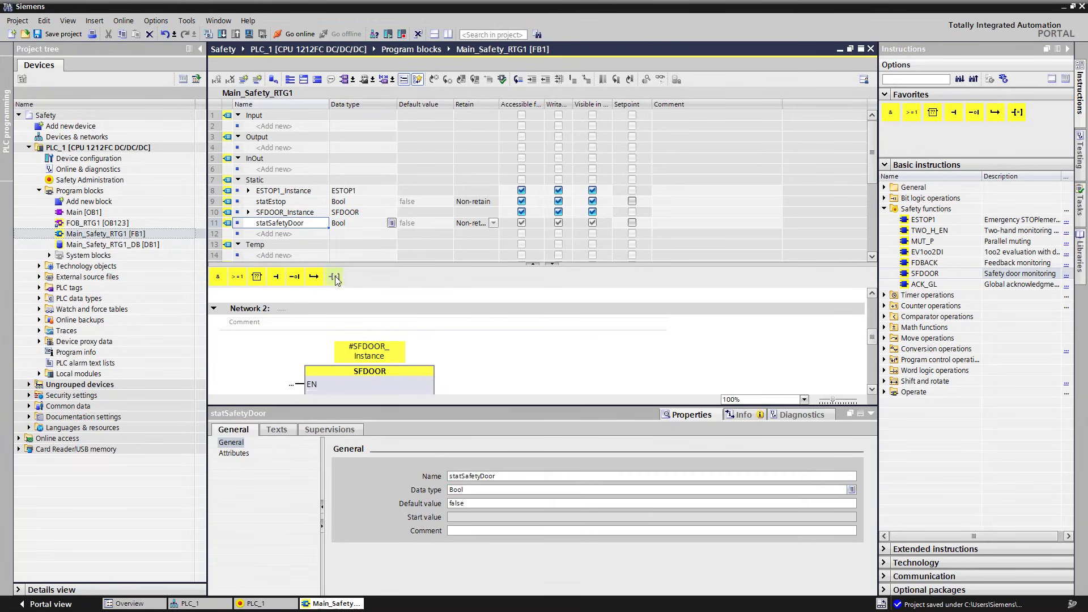
pyautogui.moveTo(339, 262); pyautogui.dragTo(369, 175)
# Assign #statSafetyDoor to SFDOOR's Q output
pyautogui.click(458, 324)
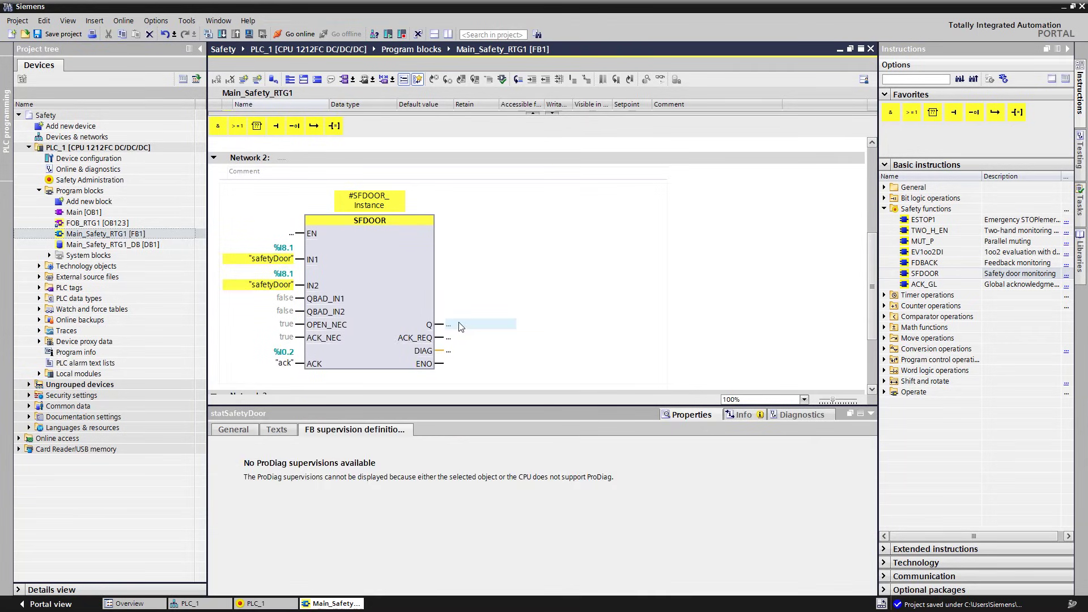
pyautogui.write('#s')
pyautogui.click(474, 338)
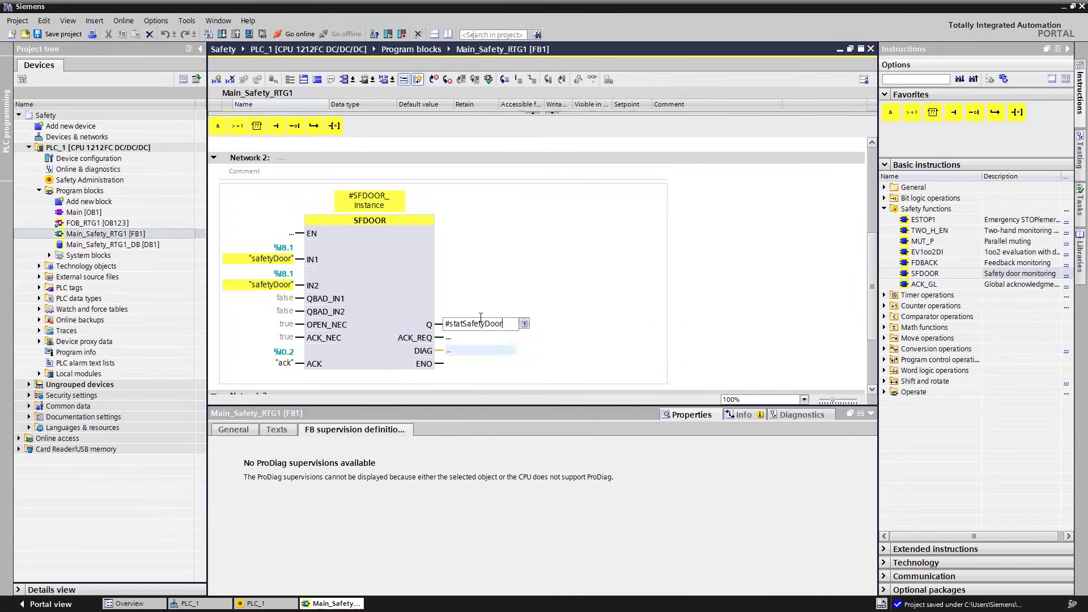
pyautogui.press('Return')
pyautogui.scroll(-2, 431, 249)
pyautogui.click(380, 235)
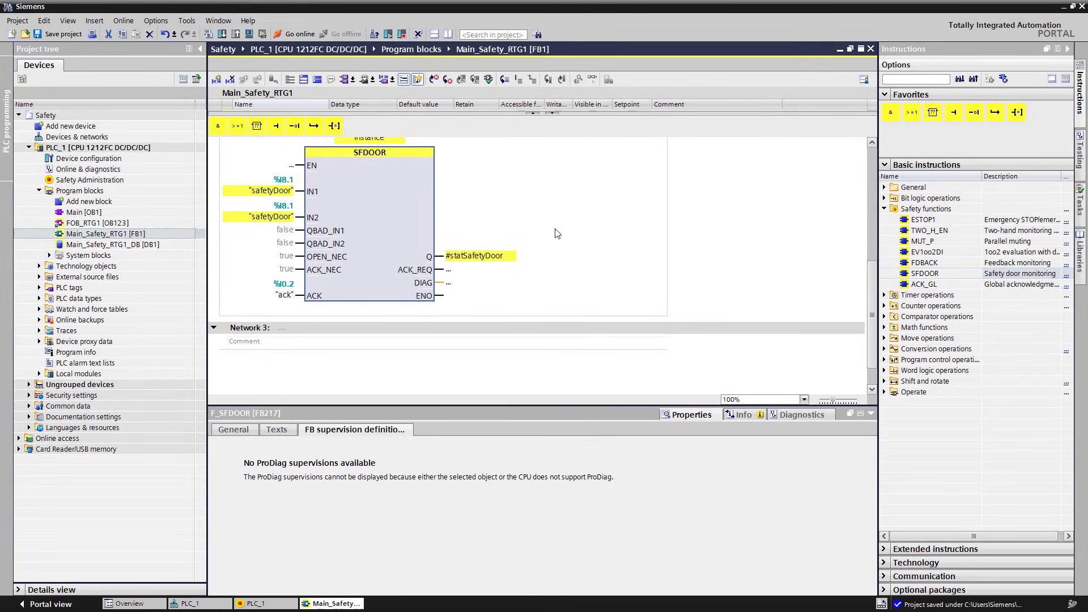
# Place an SR flip-flop from Bit logic into Network 3
pyautogui.scroll(-1, 558, 234)
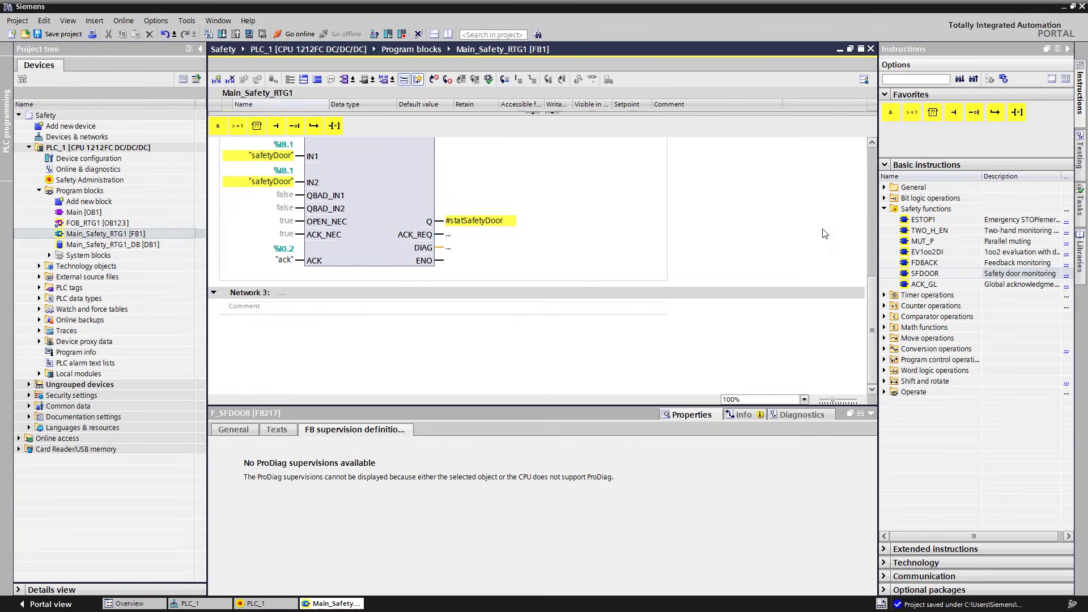
pyautogui.click(884, 209)
pyautogui.click(884, 198)
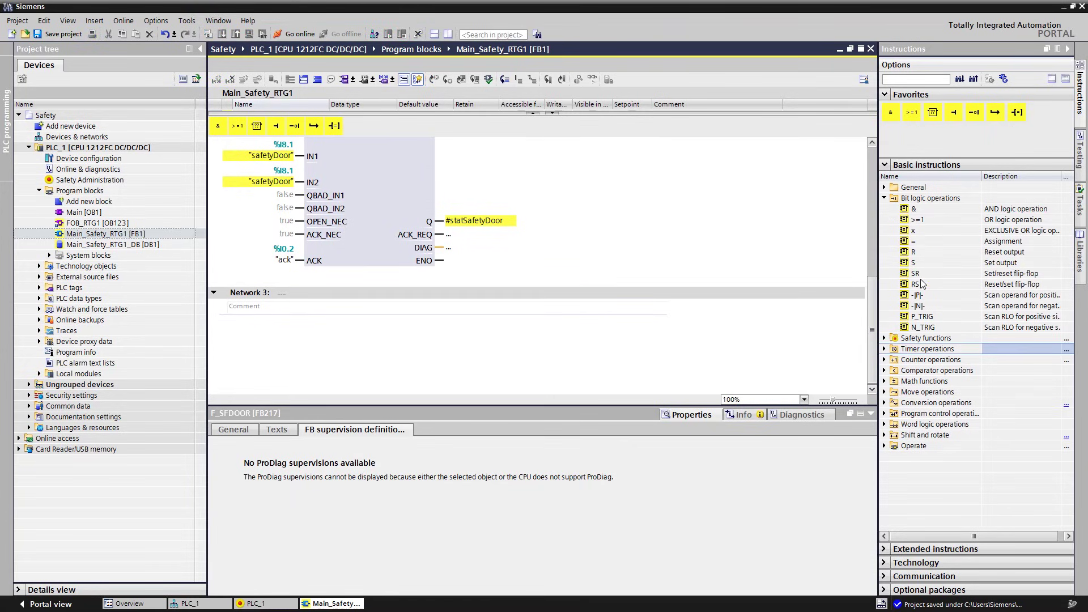
pyautogui.moveTo(921, 276); pyautogui.dragTo(408, 357)
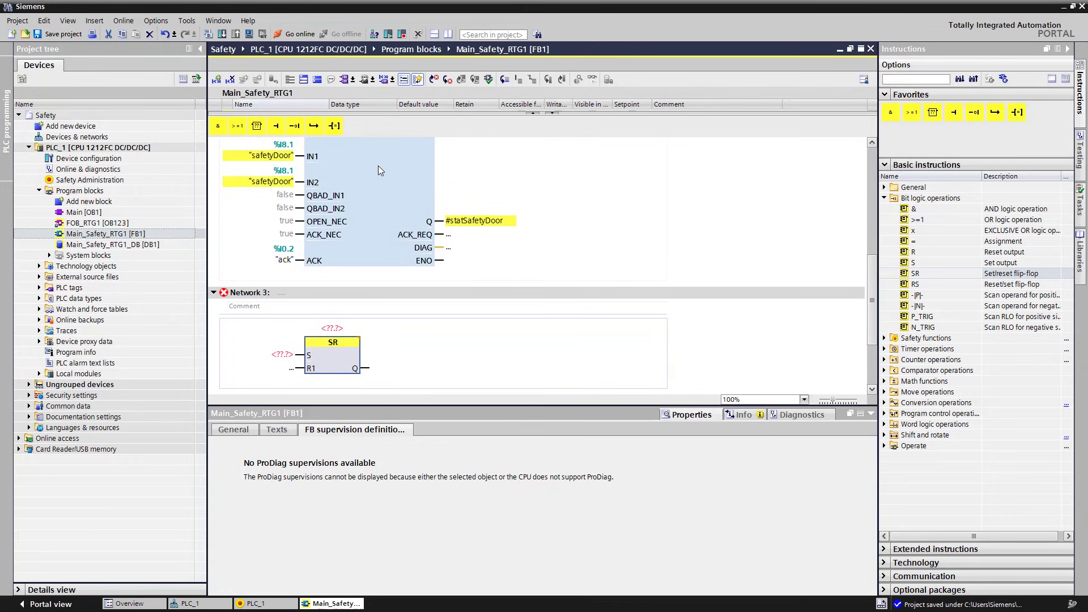
# Add a static variable statAutoOn to the block interface
pyautogui.moveTo(383, 114); pyautogui.dragTo(384, 257)
pyautogui.click(270, 233)
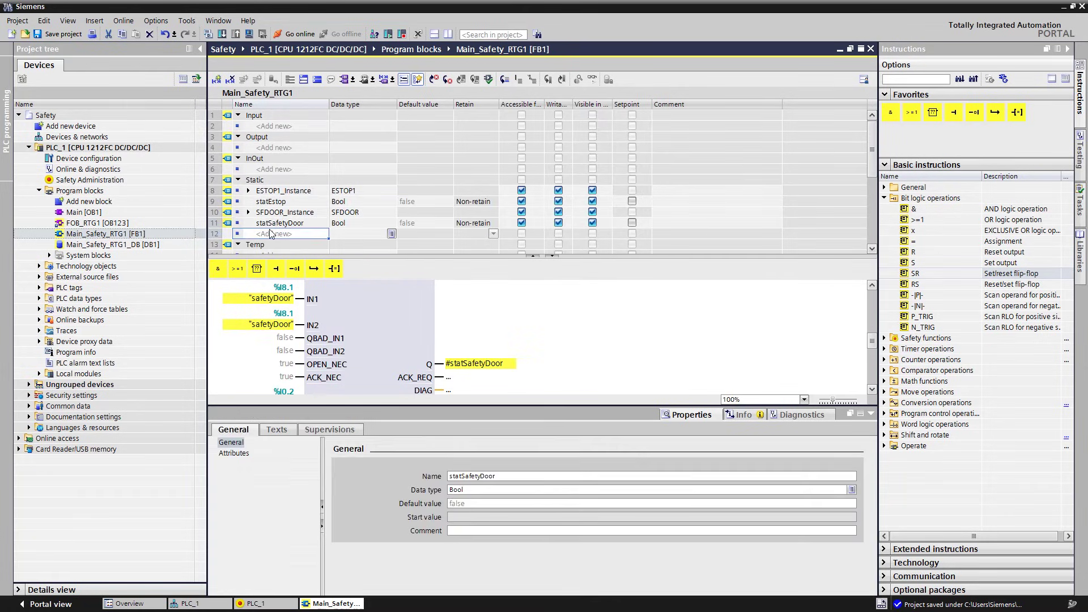
pyautogui.write('stat')
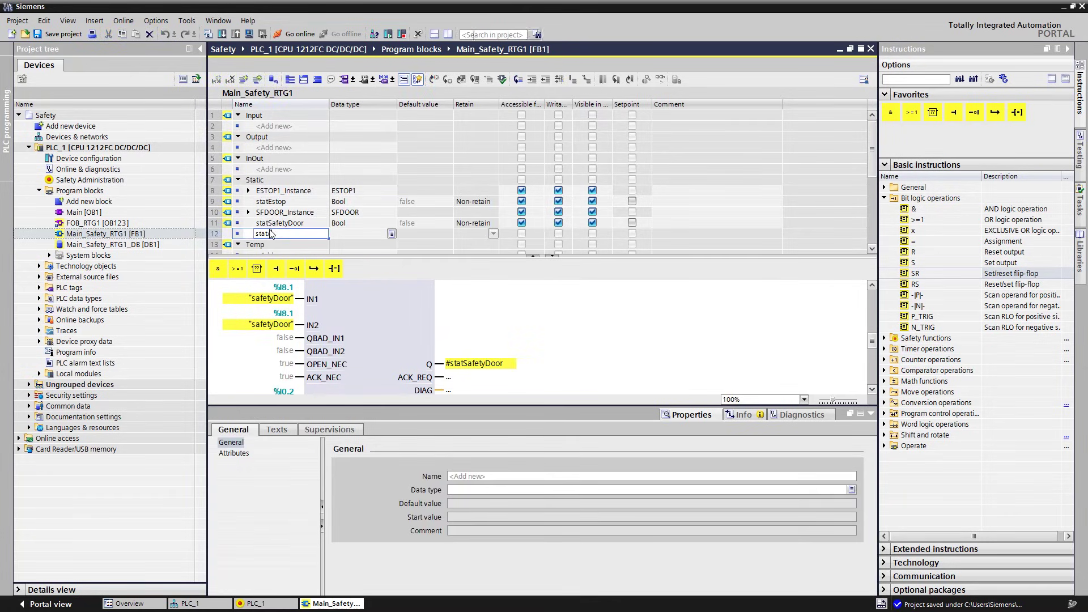
pyautogui.write('AutoOn')
pyautogui.press('Return')
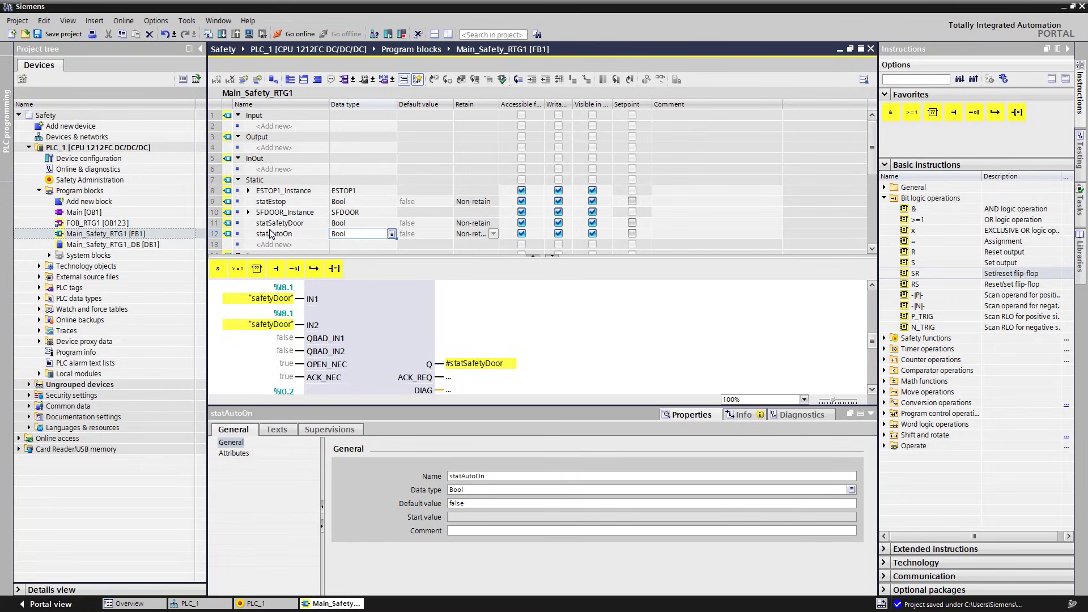
pyautogui.click(360, 260)
# Set the SR latch operand to #statAutoOn and its S input to "start"
pyautogui.click(342, 311)
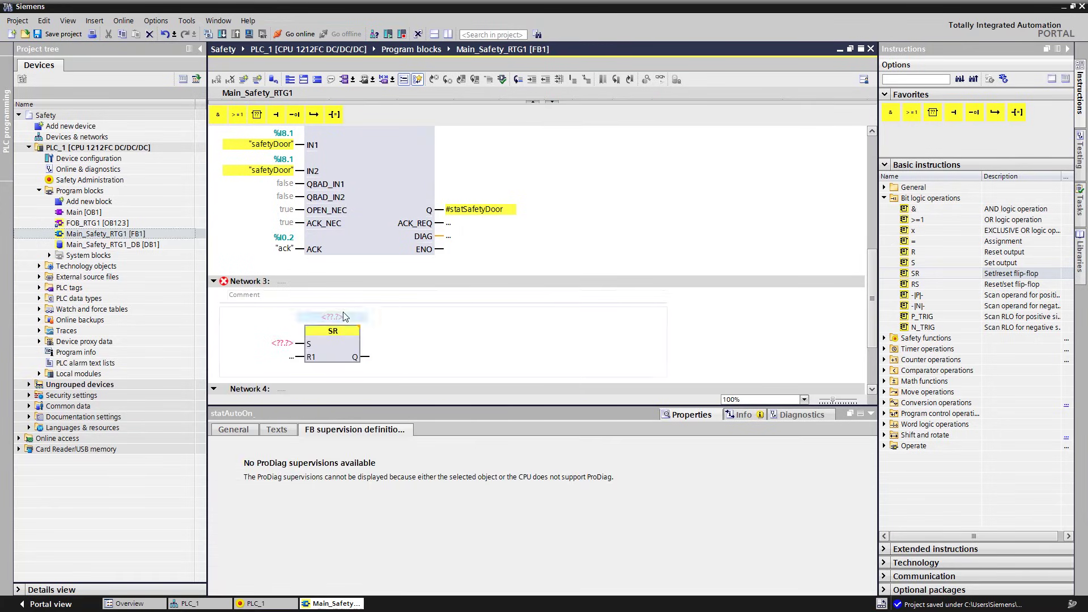
pyautogui.write('st')
pyautogui.press('Return')
pyautogui.click(274, 343)
pyautogui.write('start')
pyautogui.press('Return')
pyautogui.scroll(-3, 274, 309)
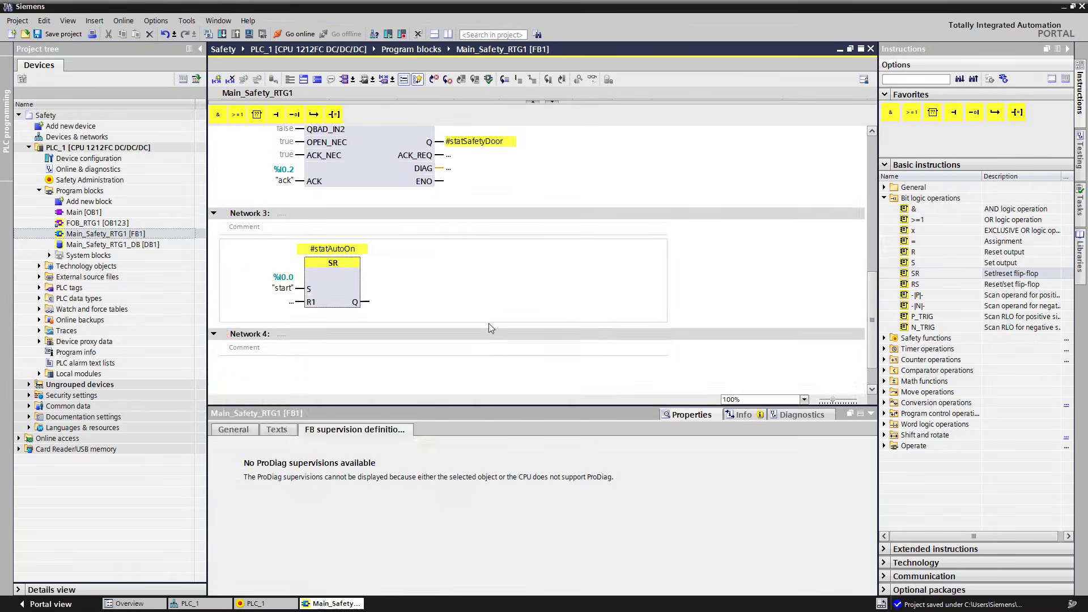
# Insert an OR box on the latch's R1 input with #statEstop and #statSafetyDoor
pyautogui.click(276, 306)
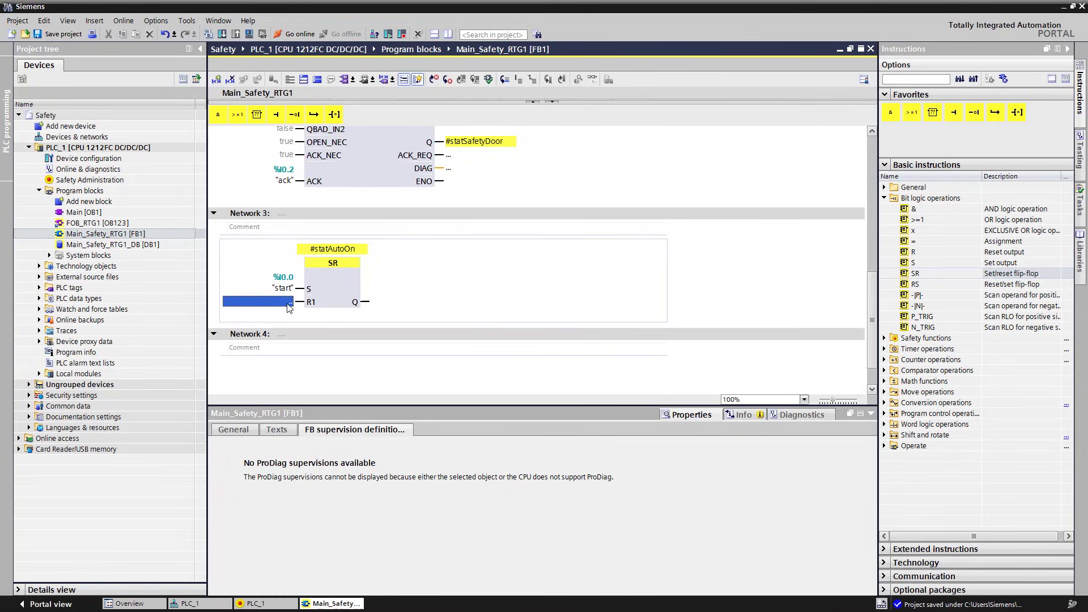
pyautogui.click(237, 116)
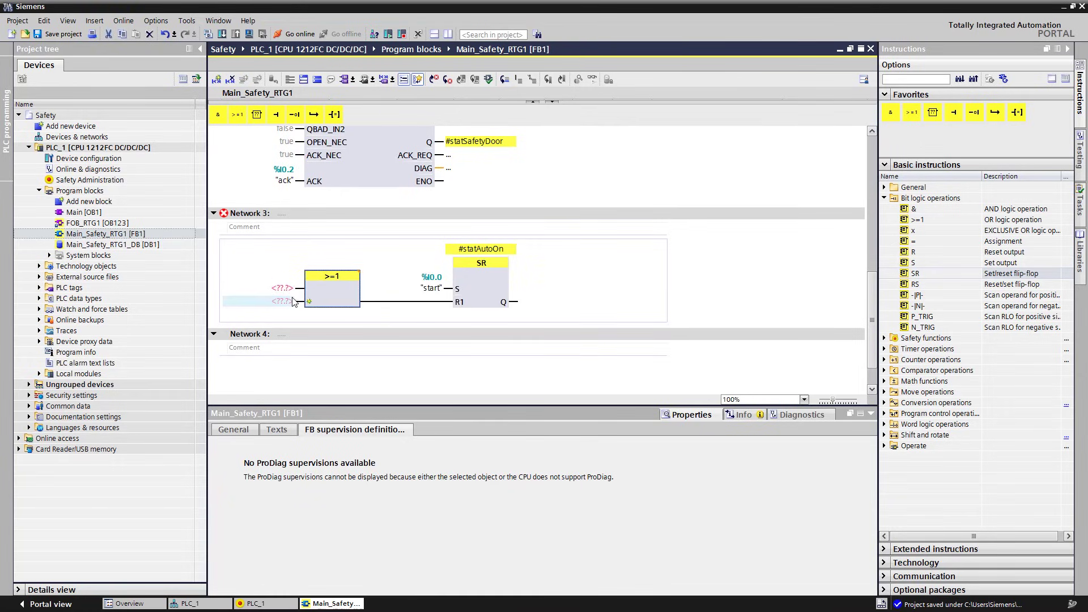
pyautogui.click(286, 290)
pyautogui.write('st')
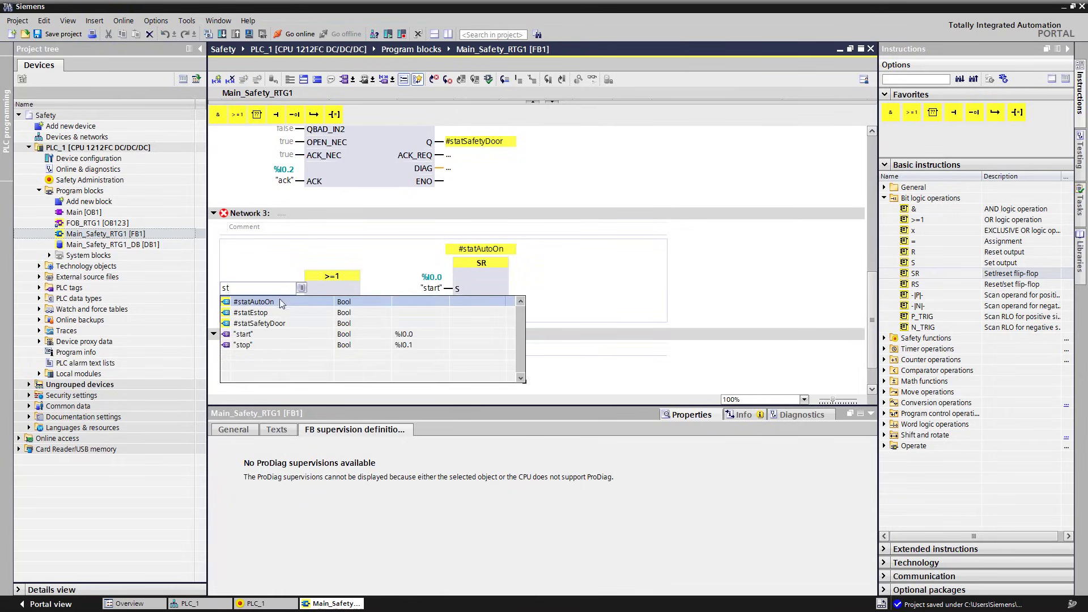
pyautogui.click(282, 314)
pyautogui.click(327, 304)
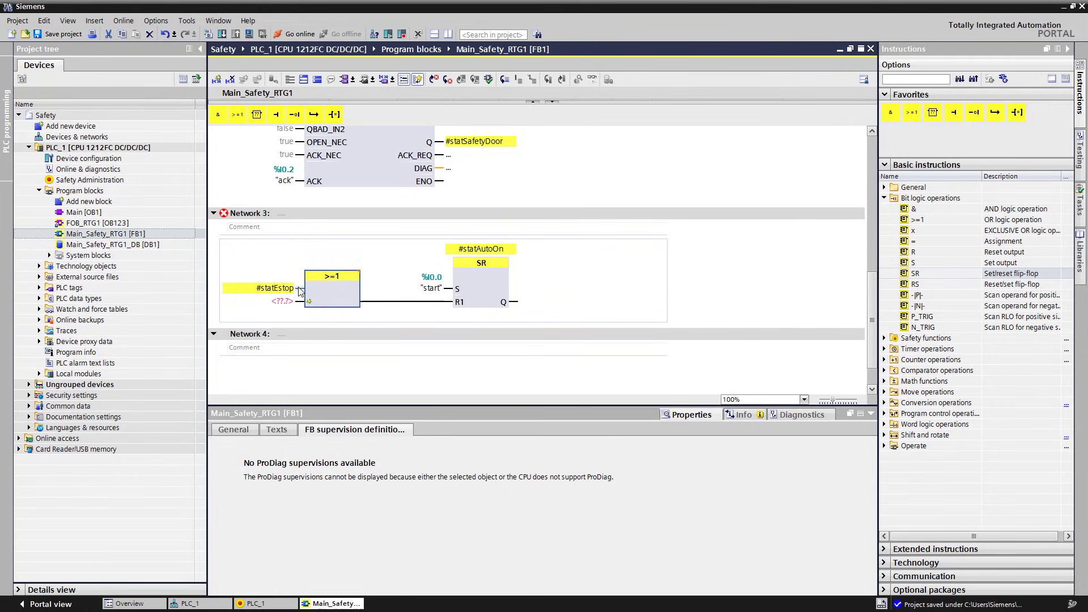
pyautogui.click(286, 302)
pyautogui.write('stat')
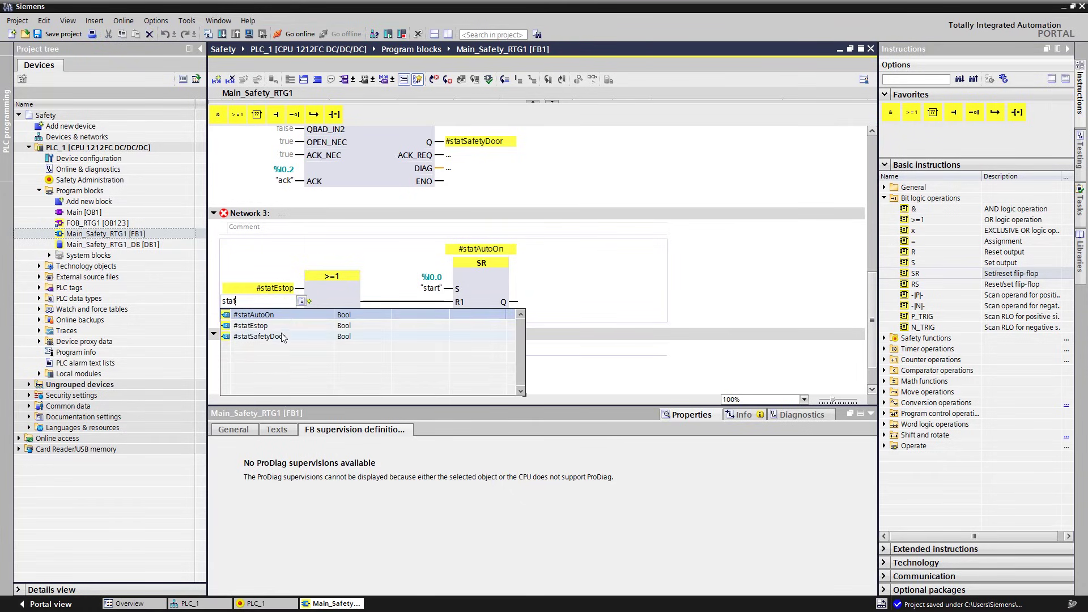
pyautogui.click(284, 338)
pyautogui.click(344, 303)
# Add "stop" as a third OR input and negate #statEstop and #statSafetyDoor
pyautogui.click(308, 301)
pyautogui.doubleClick(287, 304)
pyautogui.write('st')
pyautogui.click(270, 358)
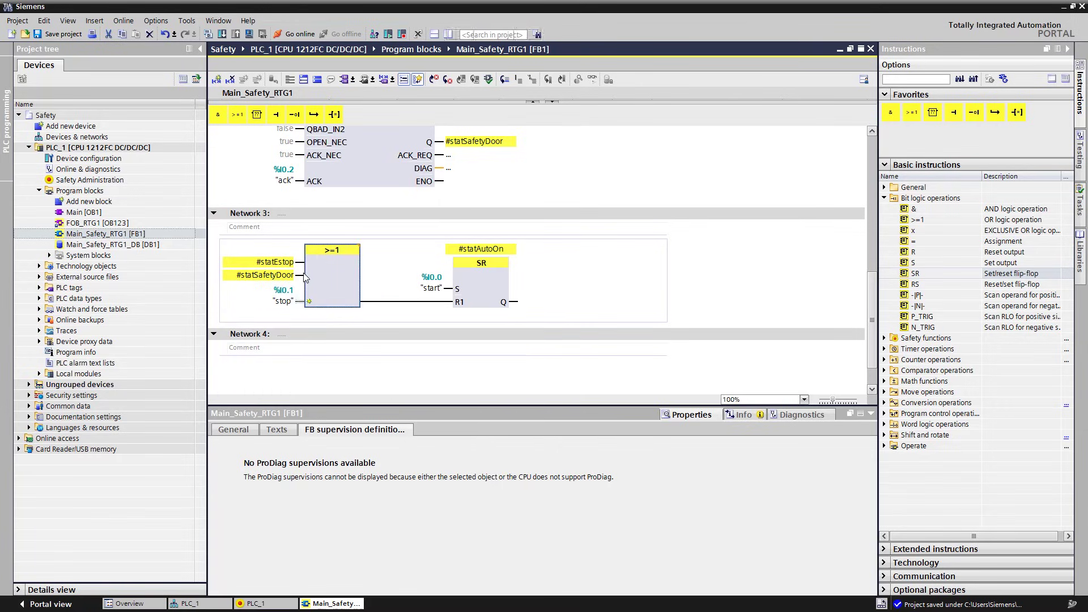
pyautogui.click(300, 262)
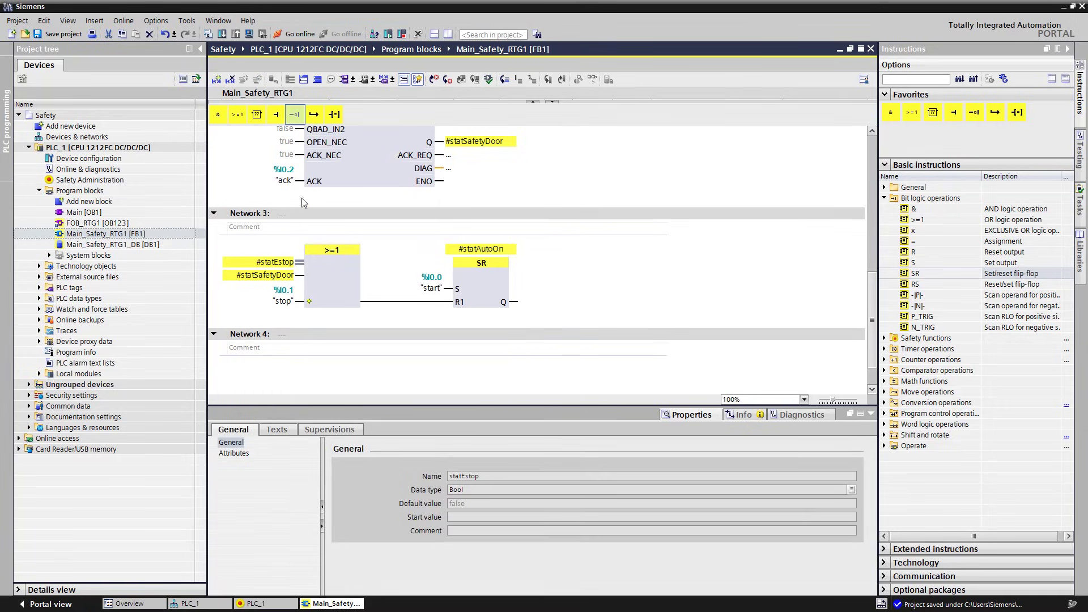
pyautogui.click(299, 275)
pyautogui.click(294, 114)
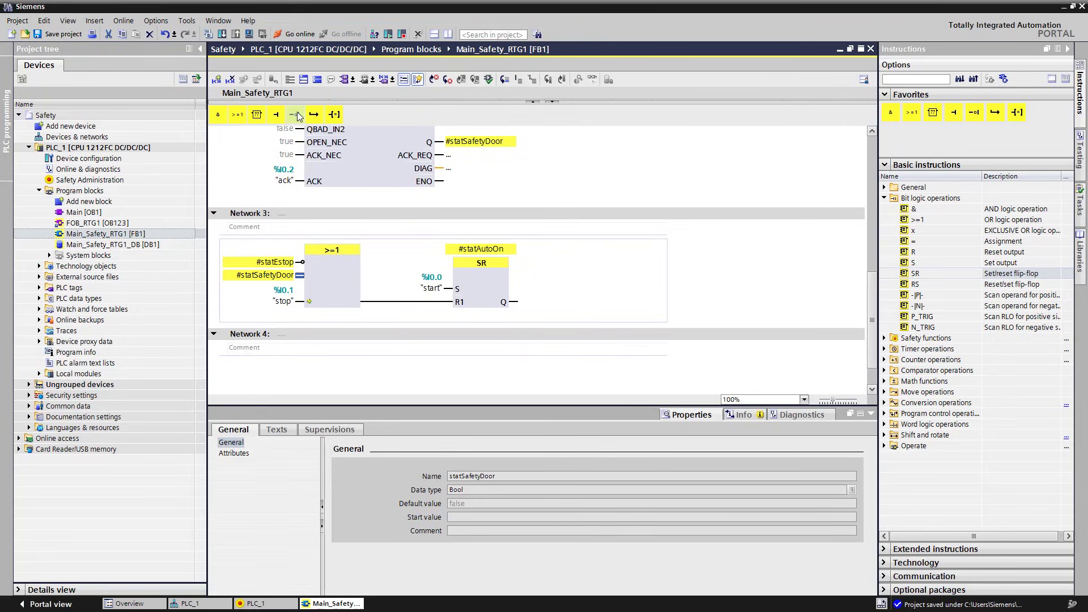
pyautogui.click(324, 284)
# Add an assignment coil on the latch's Q output writing to "drive"
pyautogui.click(513, 301)
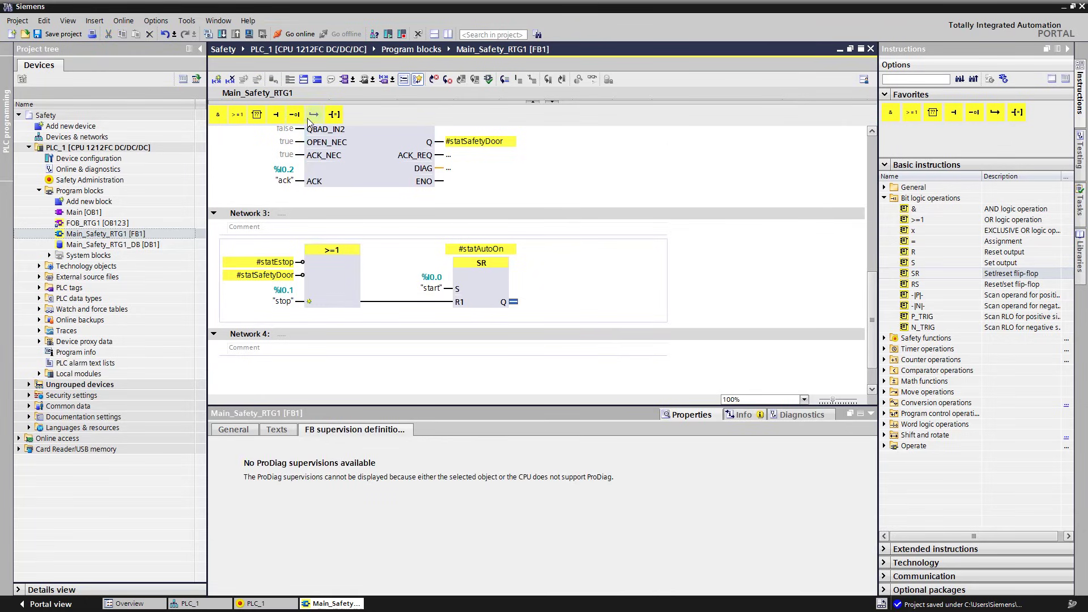
pyautogui.click(334, 114)
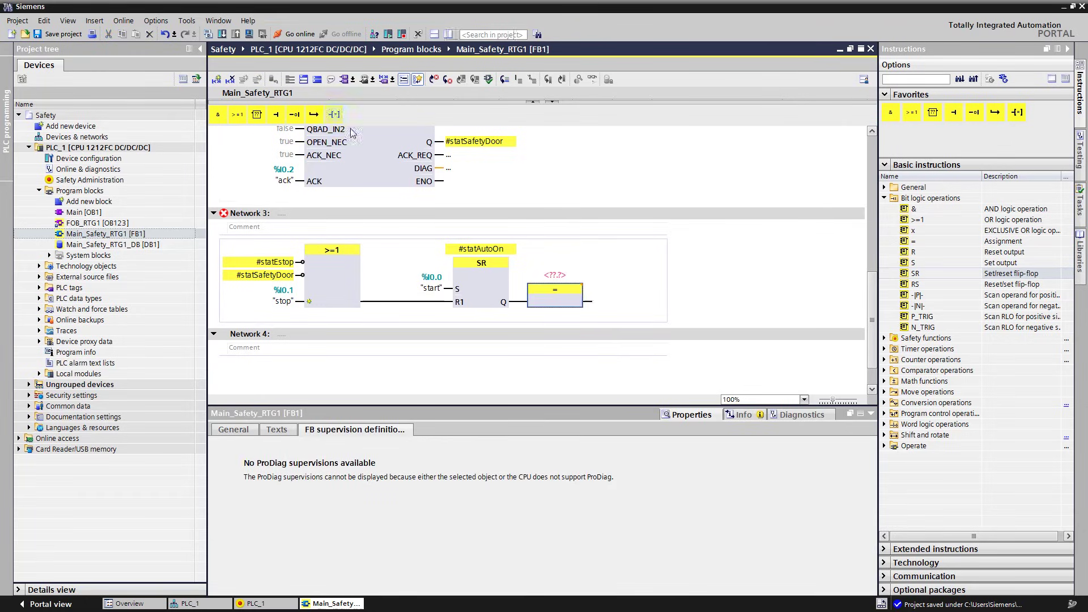
pyautogui.click(555, 275)
pyautogui.write('drive')
pyautogui.press('Return')
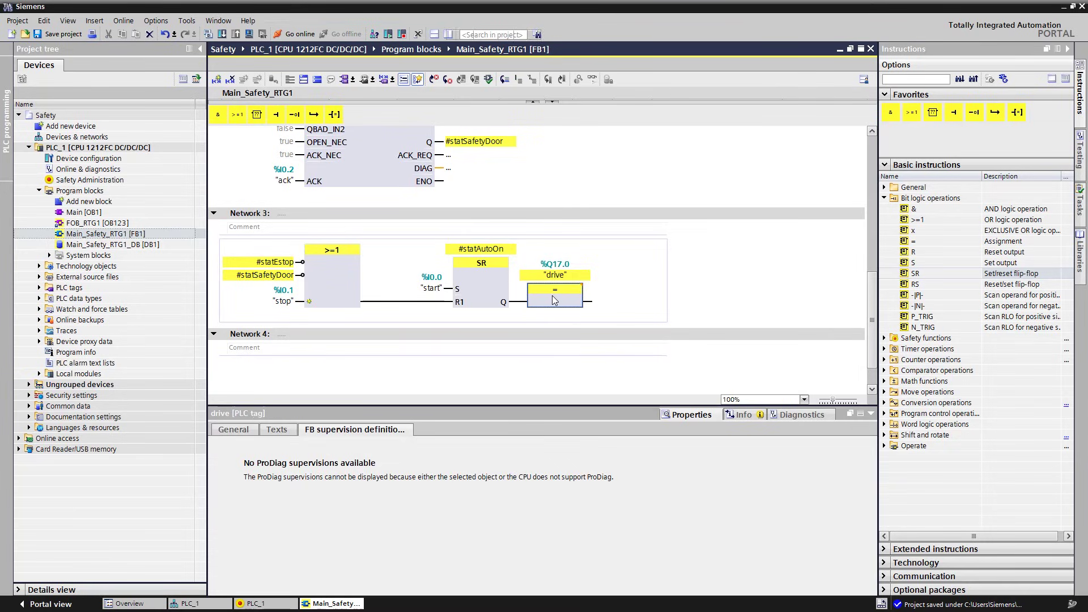
pyautogui.scroll(-1, 510, 295)
pyautogui.click(413, 335)
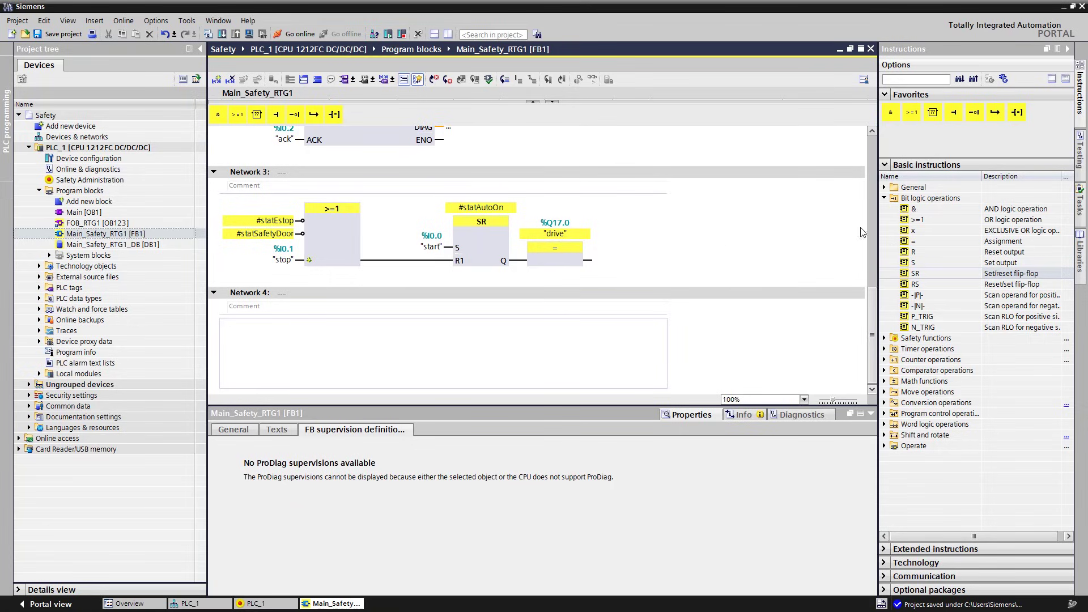
# Place ACK_GL in Network 4 as multi-instance ACK_GL_Instance with "ack" on ACK_GLOB
pyautogui.click(884, 198)
pyautogui.click(884, 208)
pyautogui.moveTo(924, 284); pyautogui.dragTo(432, 342)
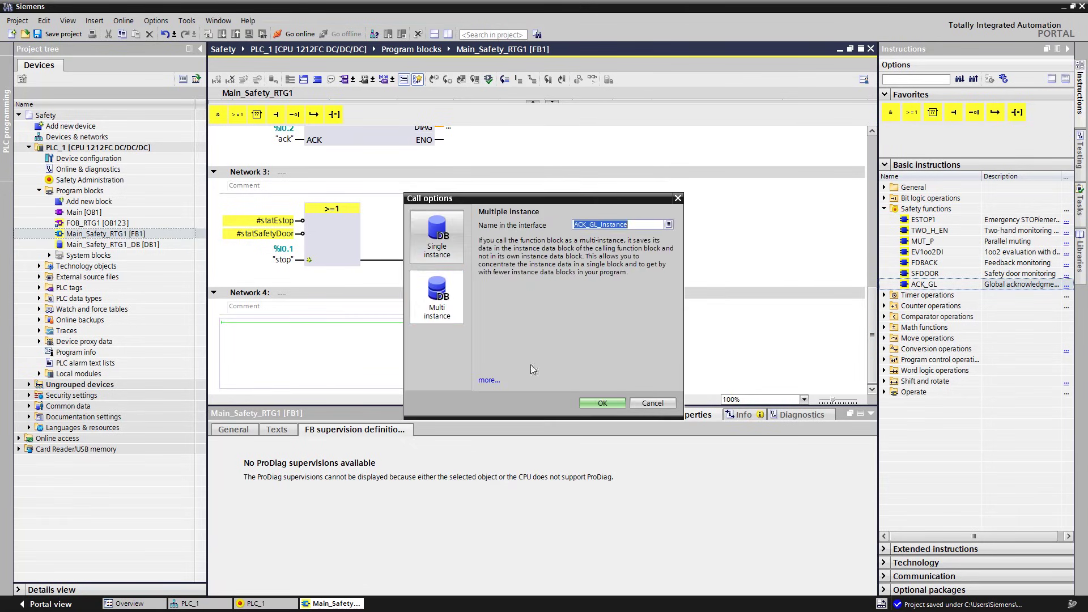
pyautogui.click(589, 404)
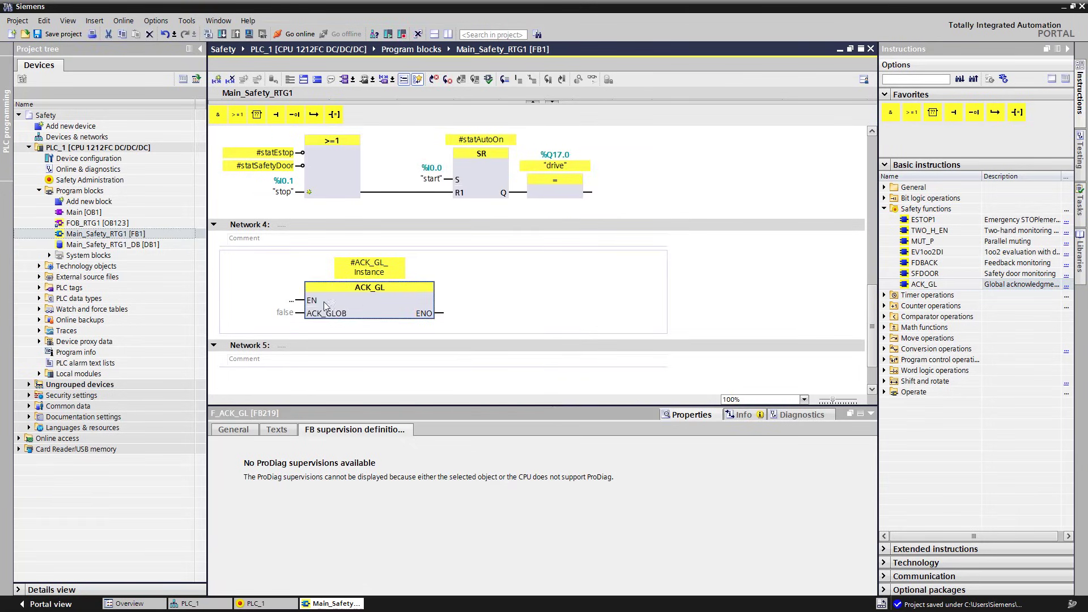
pyautogui.click(289, 317)
pyautogui.write('ack')
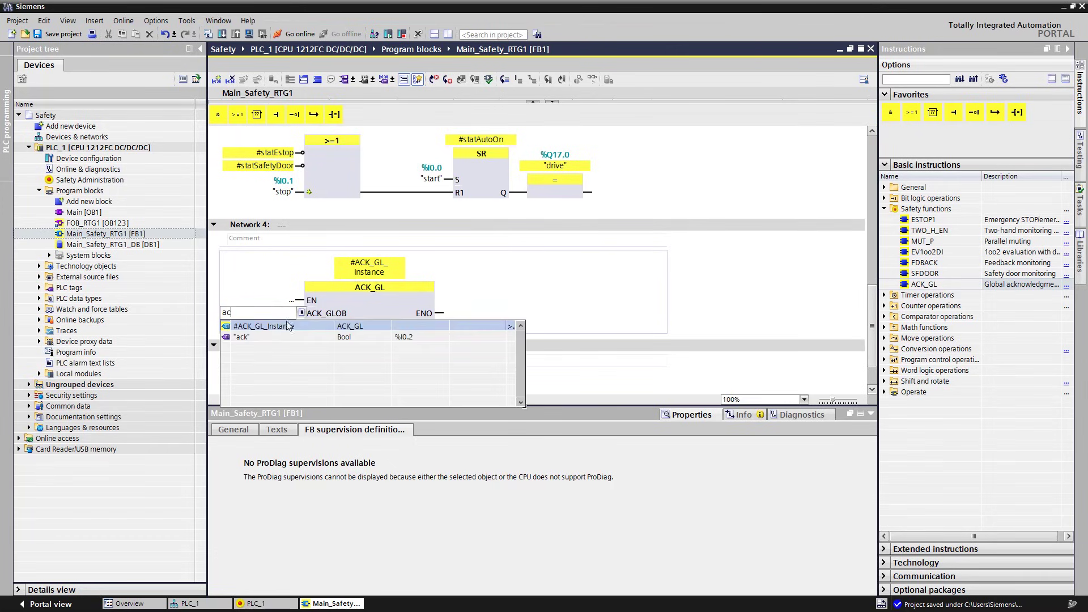
pyautogui.press('Return')
pyautogui.click(376, 309)
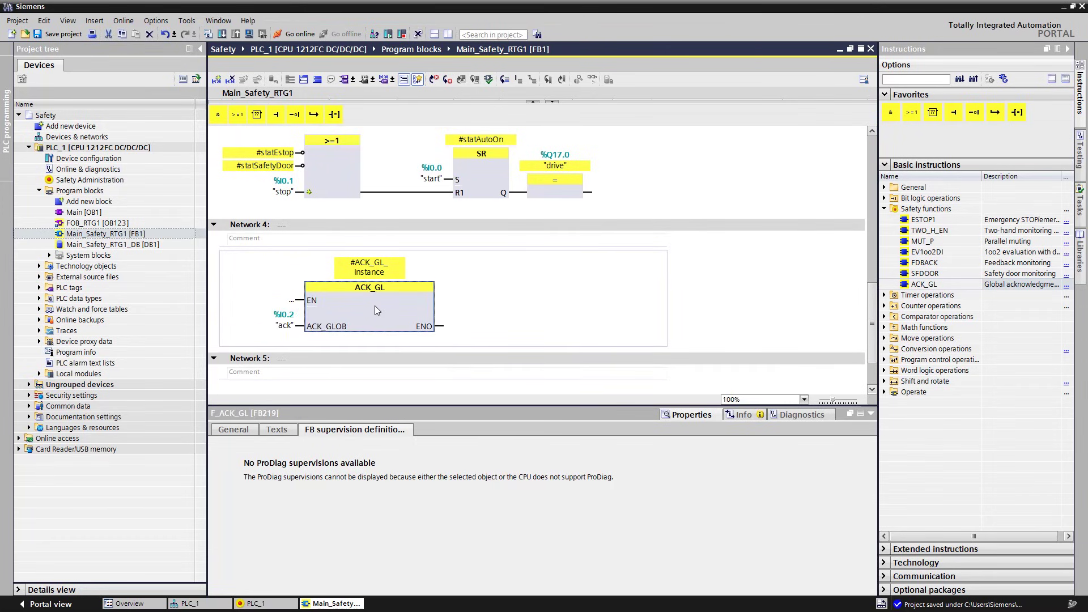
pyautogui.click(121, 150)
# Save the project, compile PLC_1, and open Safety Administration
pyautogui.click(60, 35)
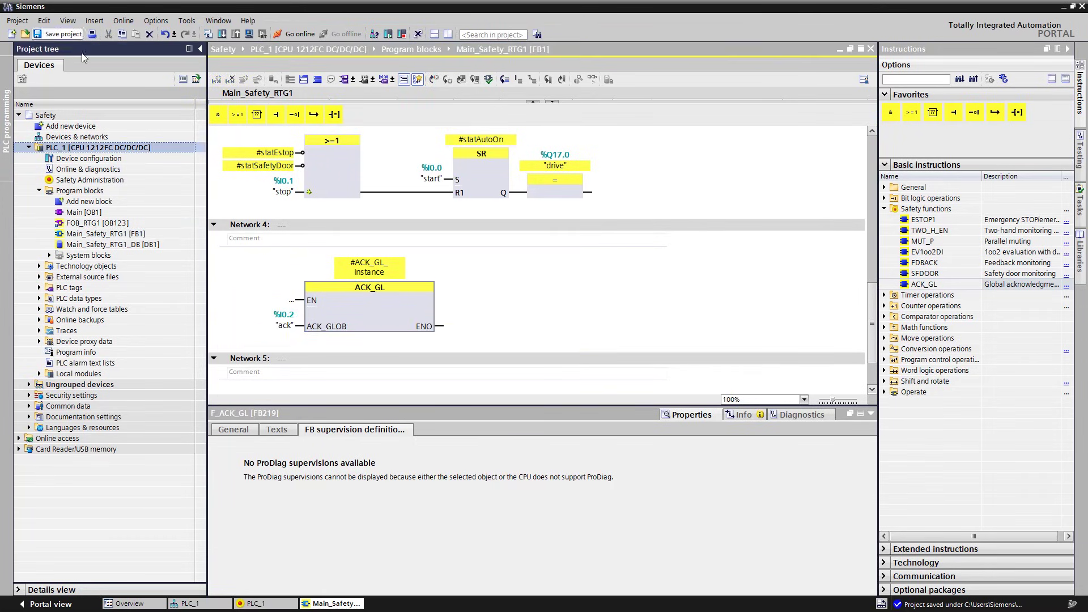
pyautogui.click(208, 34)
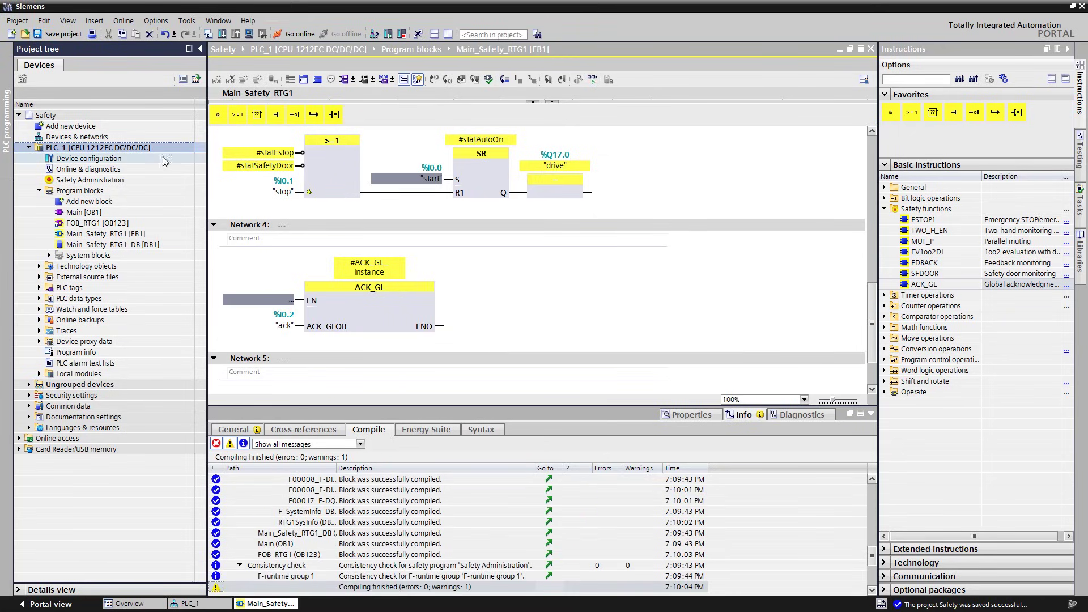
pyautogui.doubleClick(88, 180)
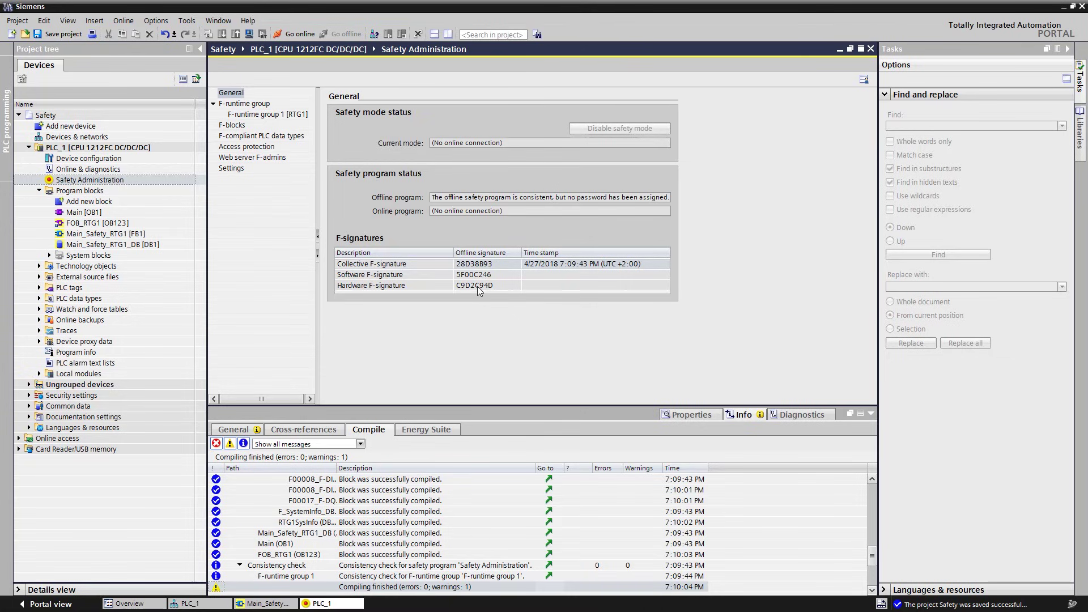
# Open the F-blocks page in Safety Administration to view the block signatures
pyautogui.click(232, 125)
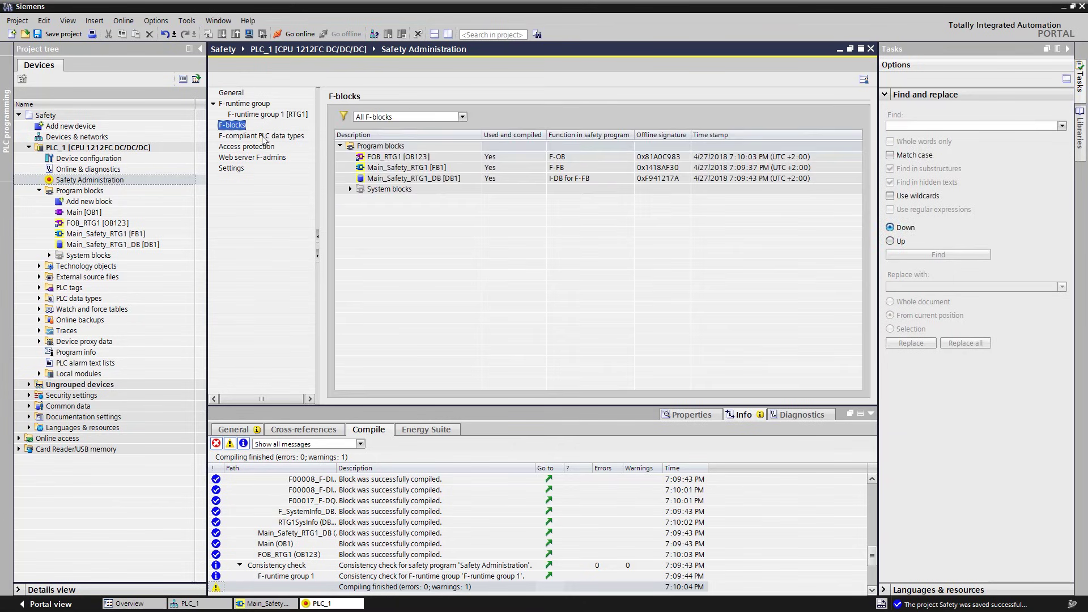